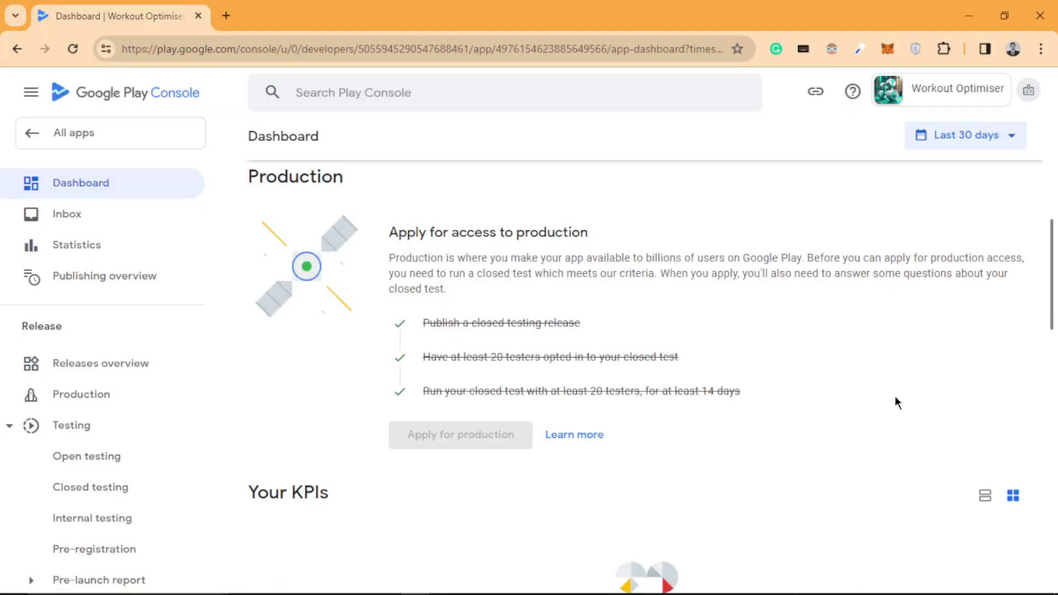
pyautogui.scroll(2, 869, 389)
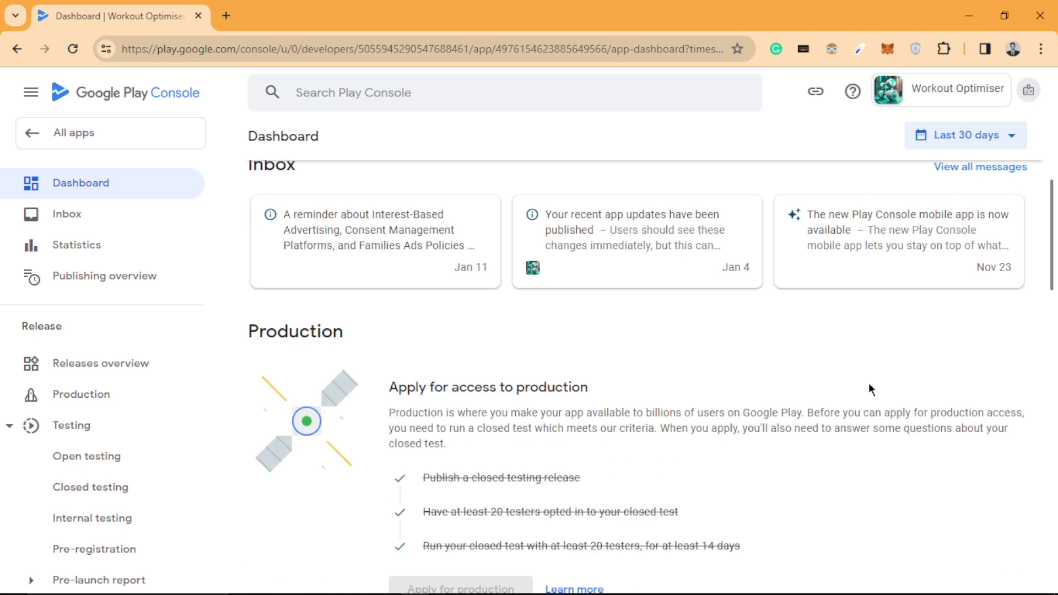
pyautogui.scroll(-1, 869, 389)
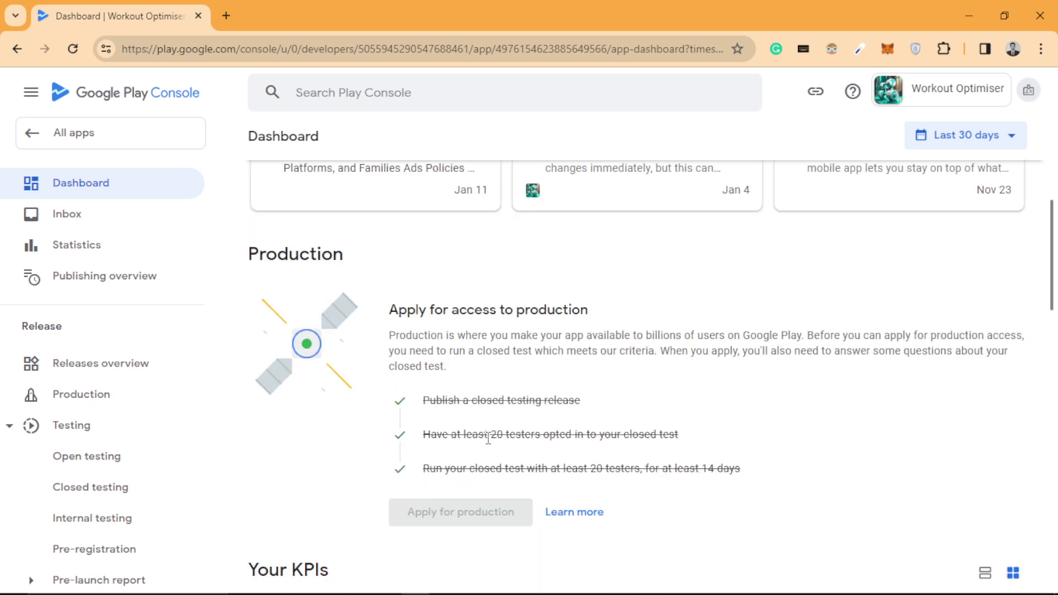
# Step: Highlight the production-access requirements: closed testing release, 20 opted-in testers, 14-day test, owner-only note
pyautogui.moveTo(489, 436); pyautogui.dragTo(690, 436)
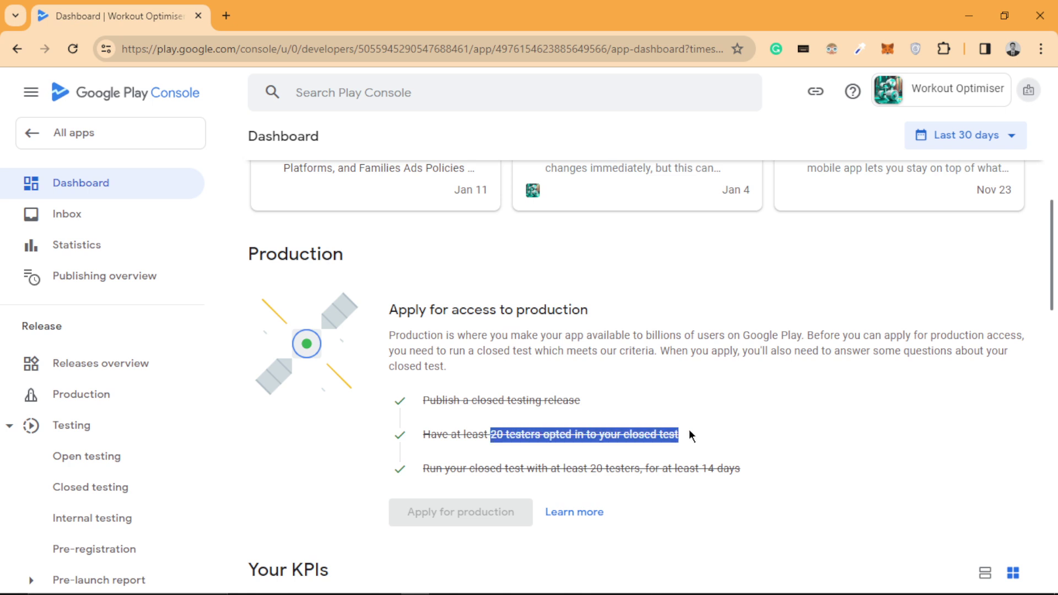
pyautogui.click(689, 434)
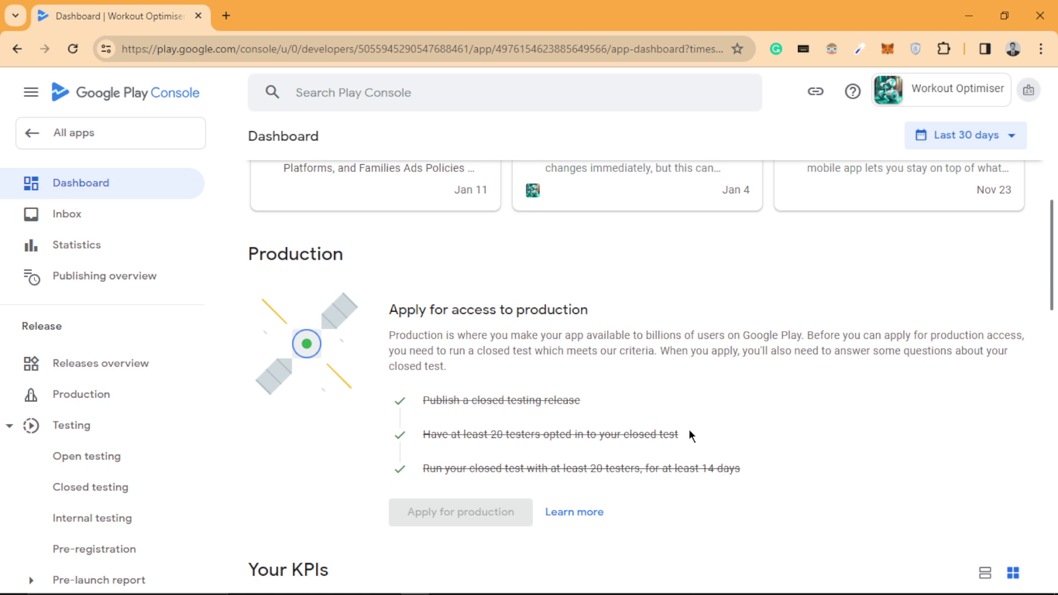
pyautogui.scroll(1, 680, 375)
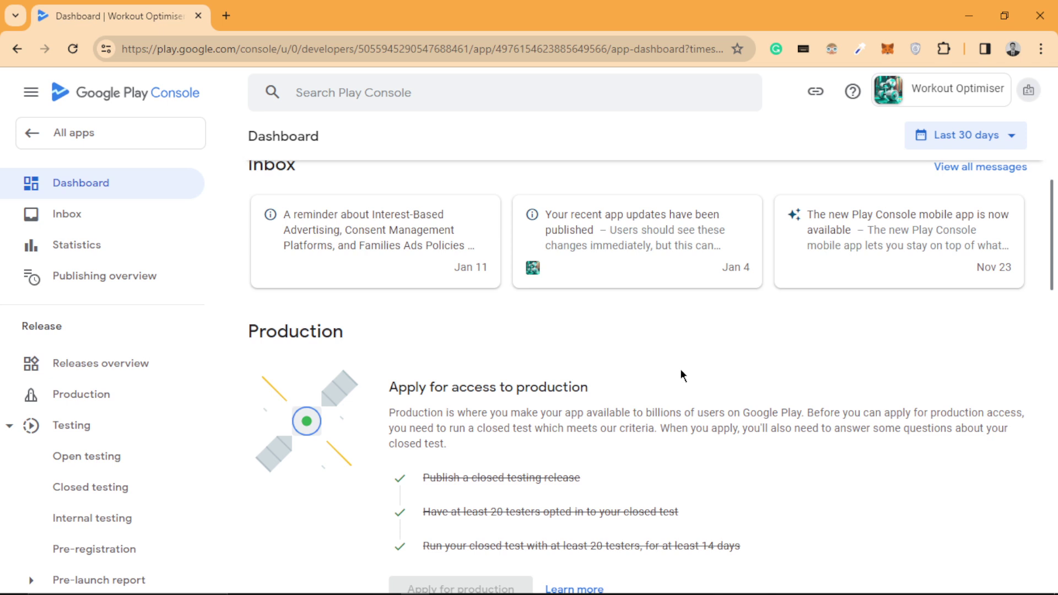
pyautogui.scroll(-3, 681, 375)
pyautogui.scroll(1, 530, 277)
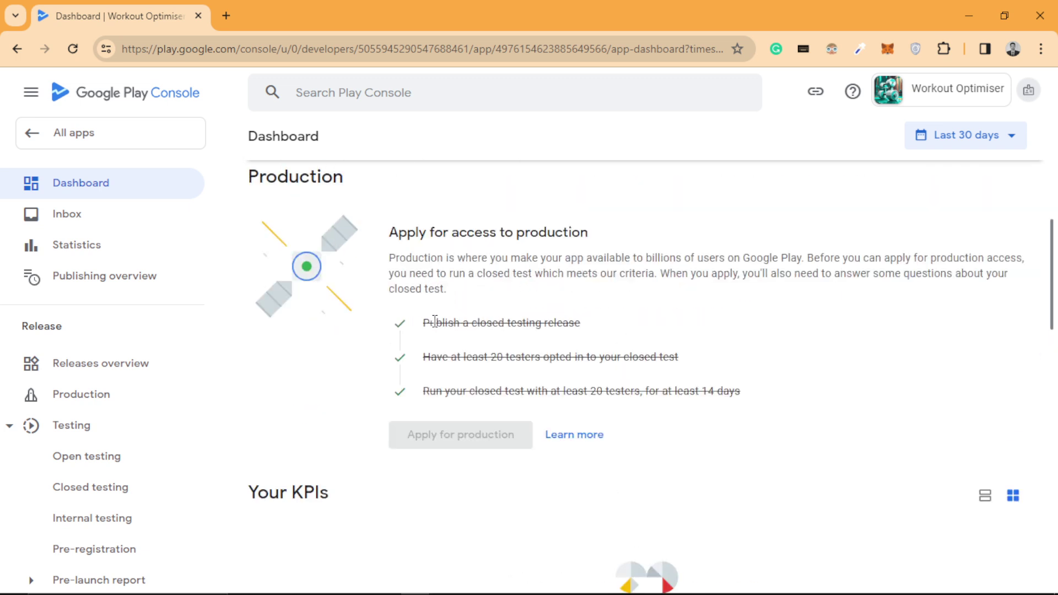
pyautogui.moveTo(423, 322); pyautogui.dragTo(581, 324)
pyautogui.click(640, 357)
pyautogui.moveTo(489, 357); pyautogui.dragTo(682, 360)
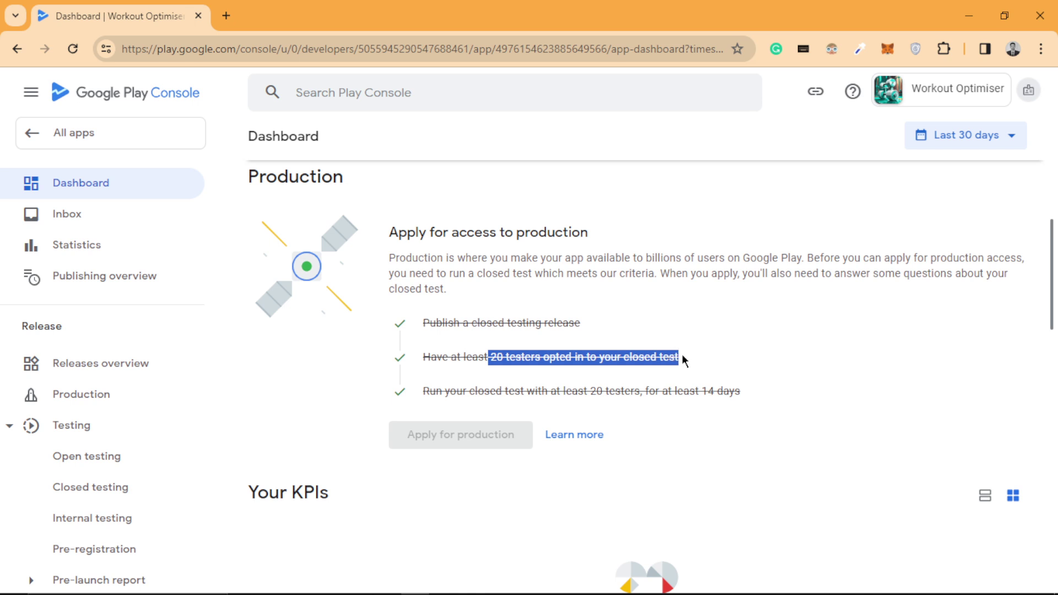
pyautogui.click(680, 373)
pyautogui.moveTo(514, 390); pyautogui.dragTo(744, 391)
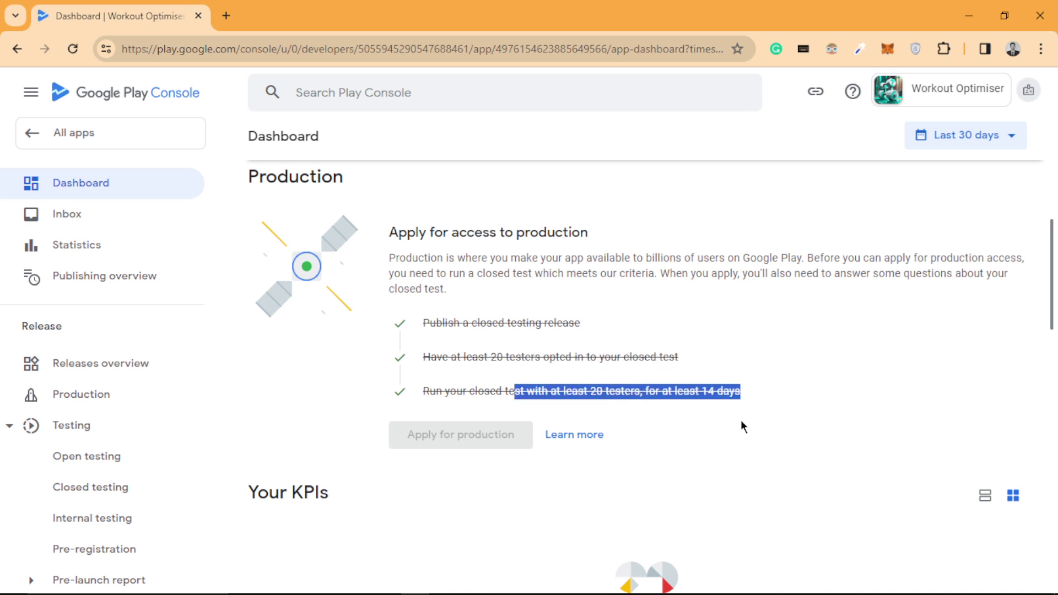
pyautogui.click(746, 400)
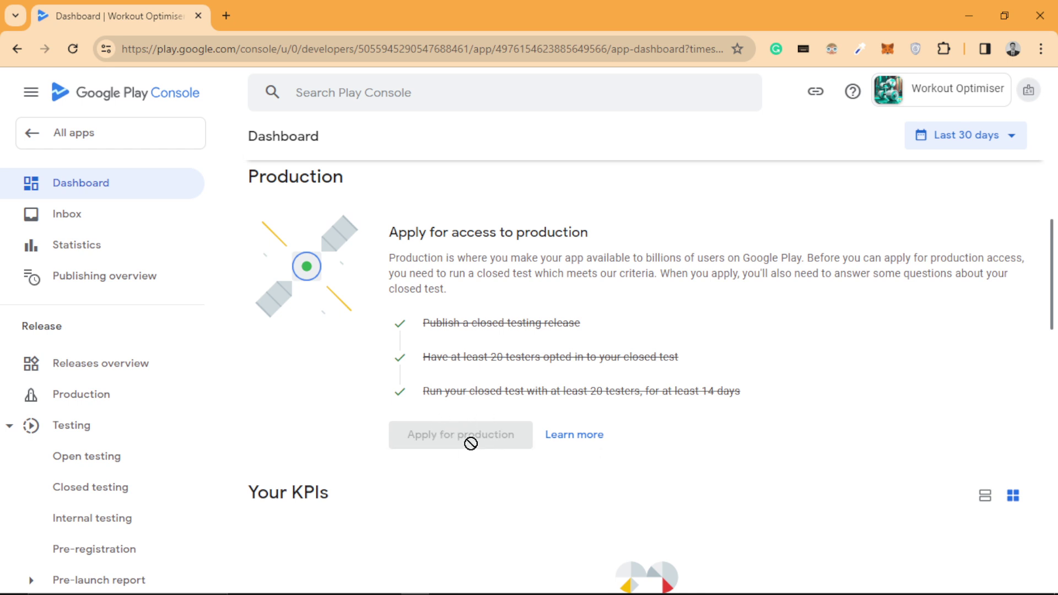
pyautogui.moveTo(461, 435)
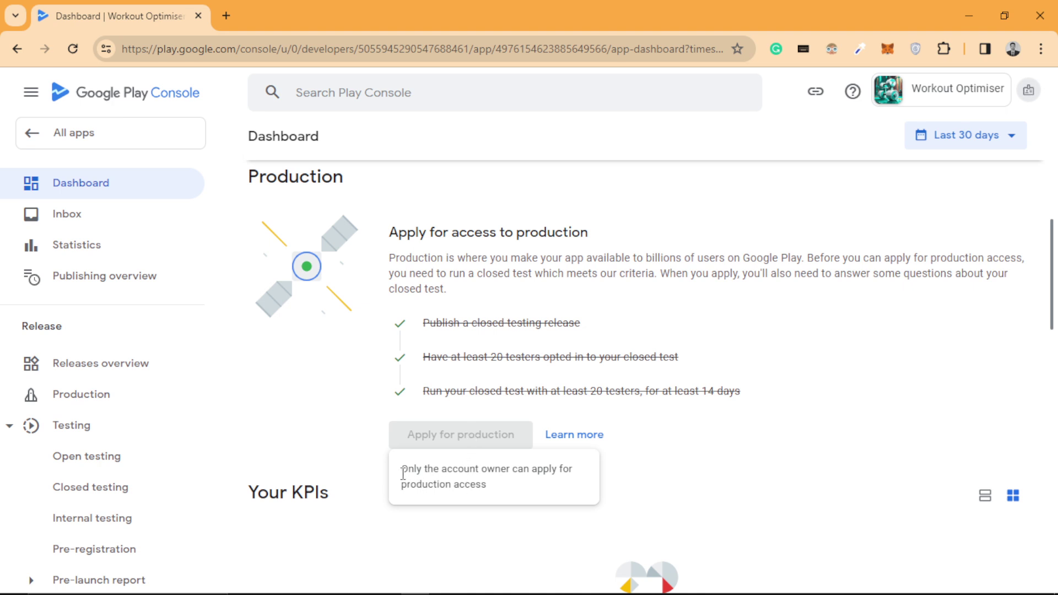
pyautogui.moveTo(402, 474); pyautogui.dragTo(482, 483)
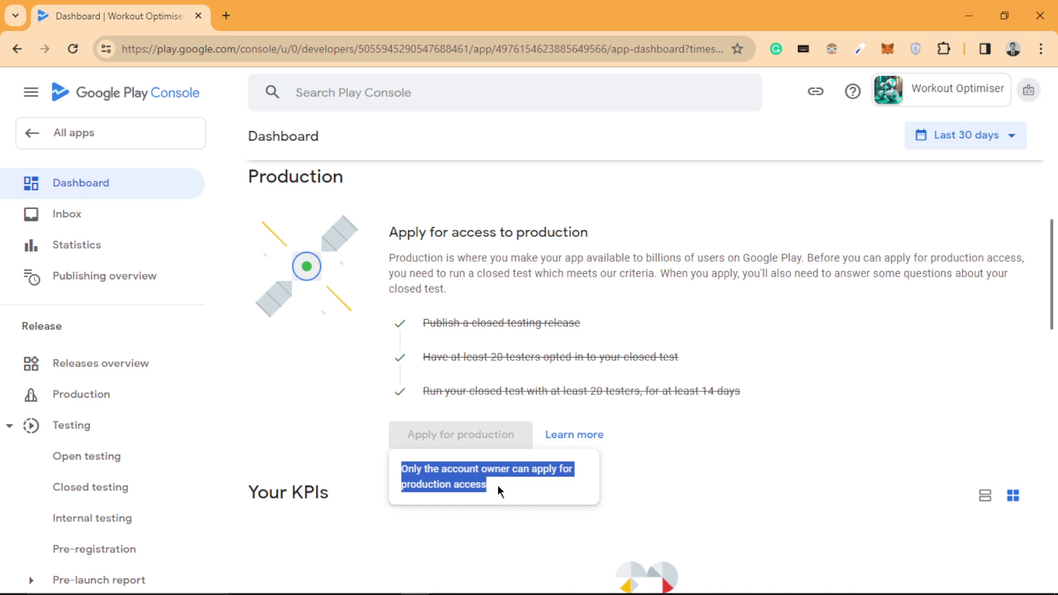
# Step: Open and close the developer account list three times
pyautogui.click(1028, 91)
pyautogui.scroll(-3, 825, 317)
pyautogui.scroll(3, 825, 319)
pyautogui.click(661, 199)
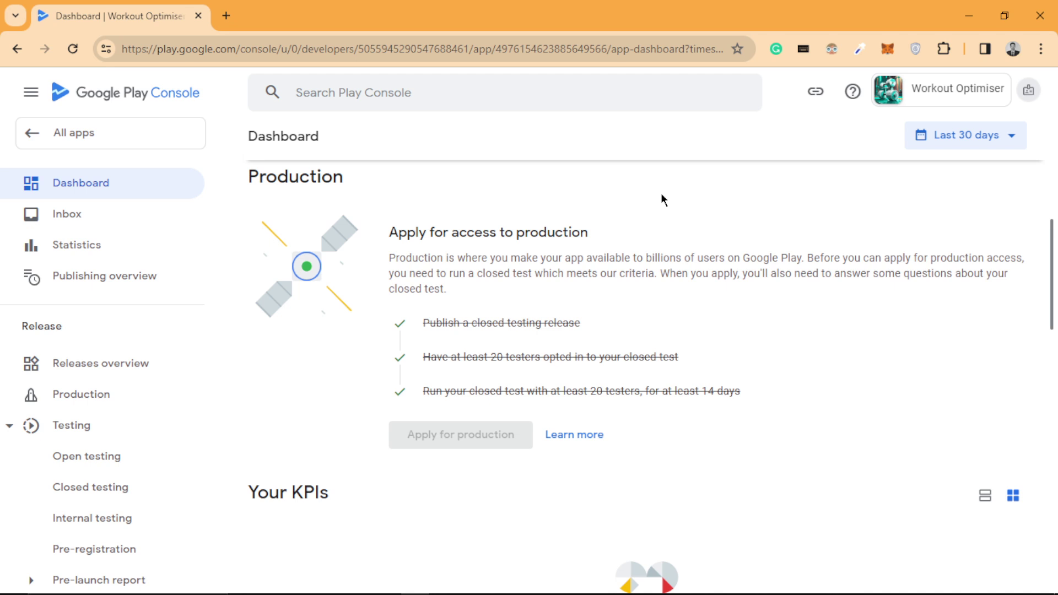
pyautogui.click(1028, 100)
pyautogui.scroll(-1, 870, 312)
pyautogui.scroll(-3, 870, 312)
pyautogui.scroll(5, 869, 310)
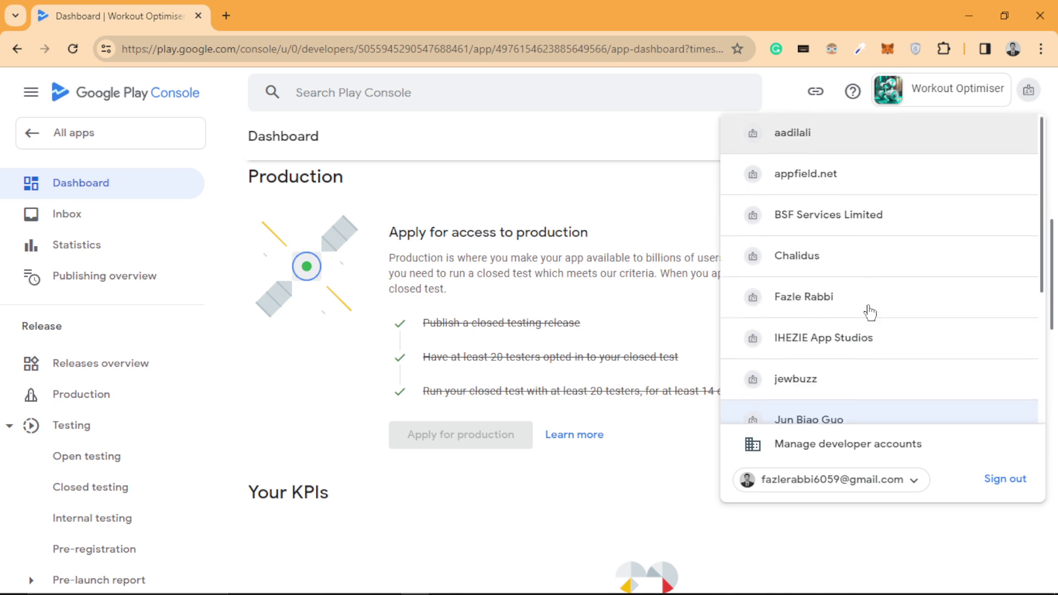
pyautogui.click(633, 213)
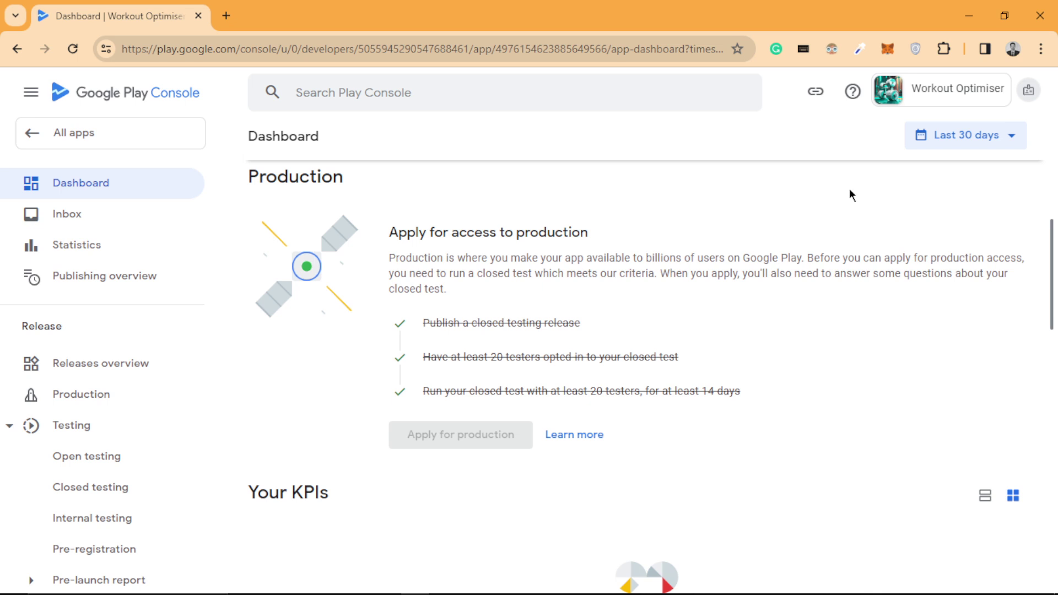
pyautogui.click(1025, 98)
pyautogui.scroll(-3, 881, 350)
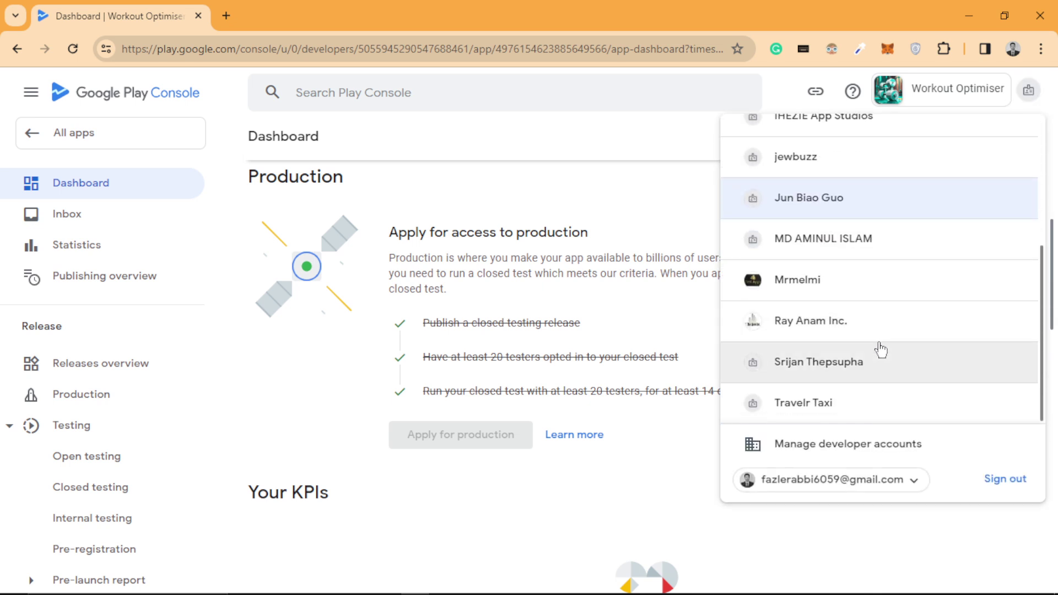
pyautogui.scroll(1, 854, 395)
pyautogui.scroll(4, 854, 397)
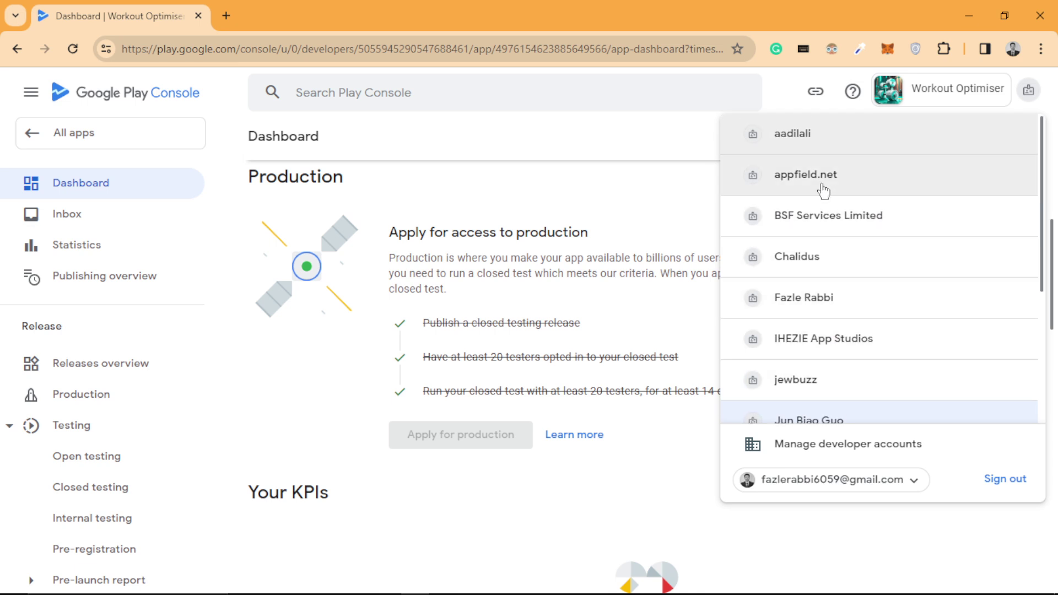
pyautogui.scroll(-3, 827, 339)
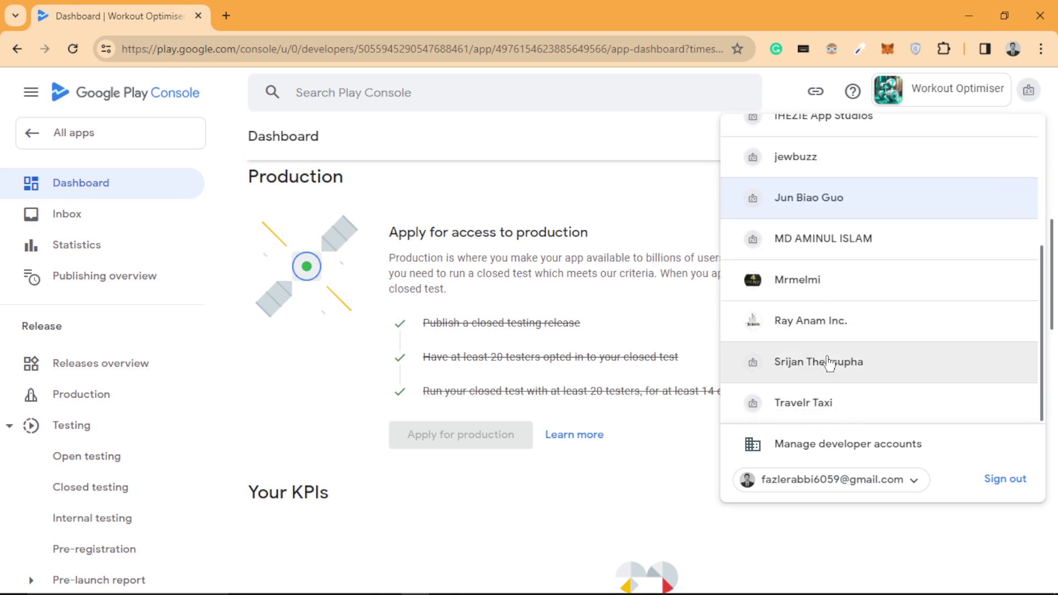
pyautogui.click(671, 187)
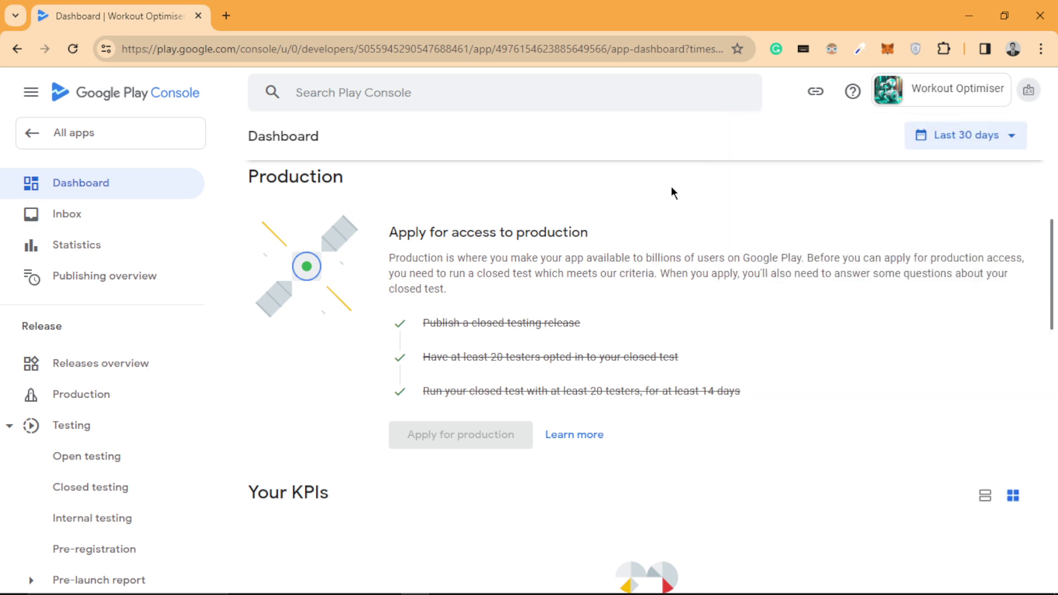
pyautogui.scroll(2, 670, 186)
pyautogui.scroll(3, 650, 172)
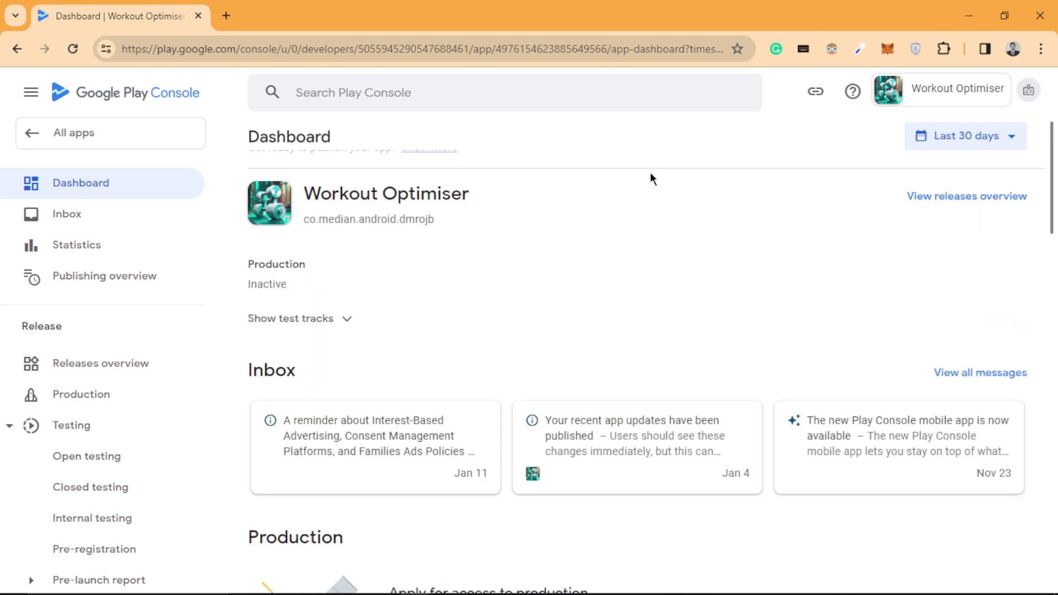
pyautogui.scroll(-3, 651, 172)
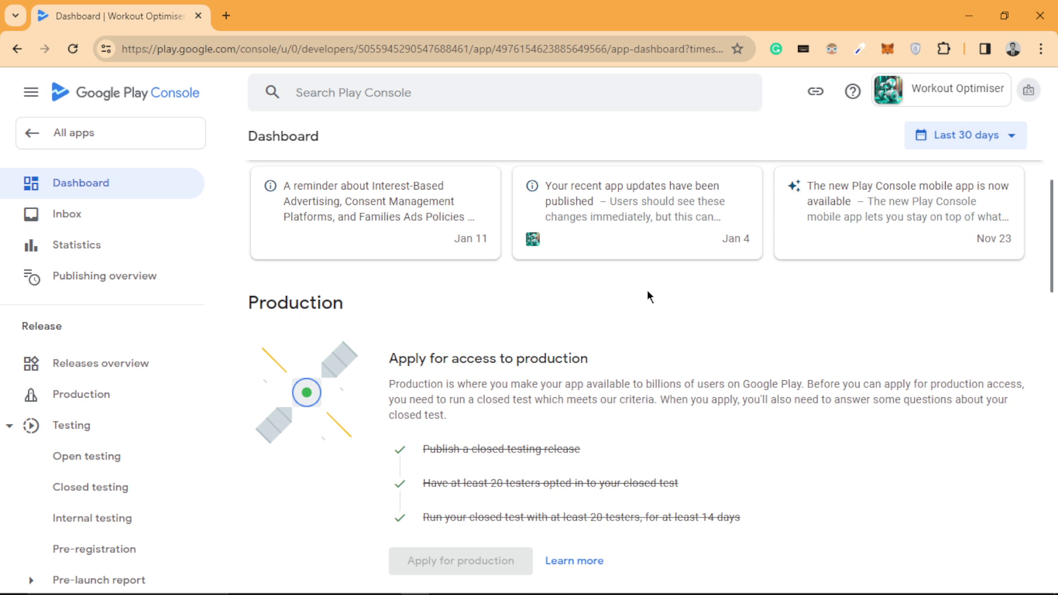
# Step: Briefly visit Create app and Order management, returning to the account's app list
pyautogui.click(102, 152)
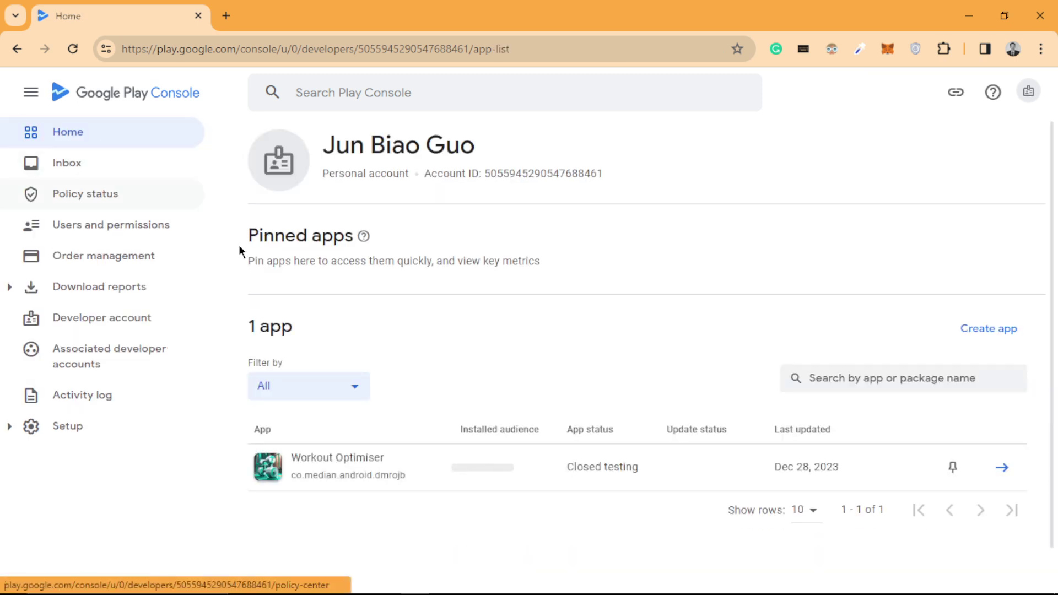
pyautogui.click(986, 331)
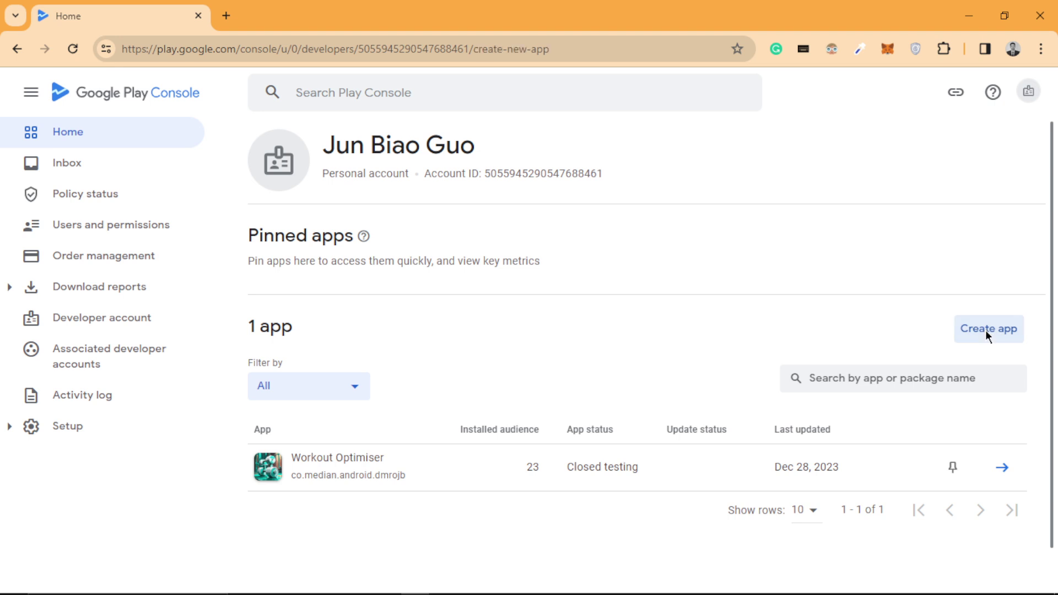
pyautogui.scroll(-2, 819, 297)
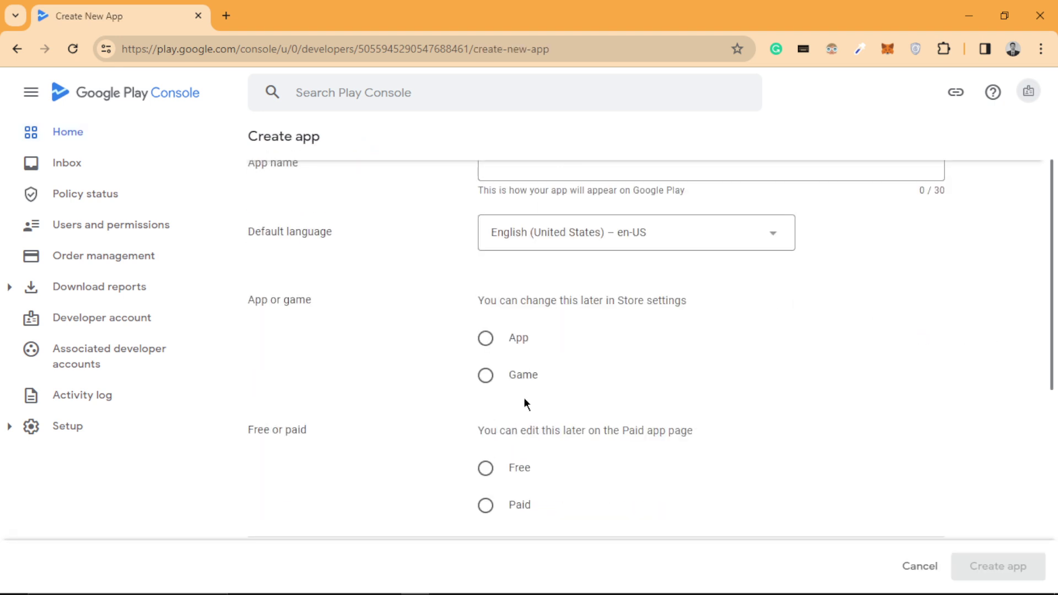
pyautogui.scroll(-3, 523, 402)
pyautogui.scroll(4, 454, 330)
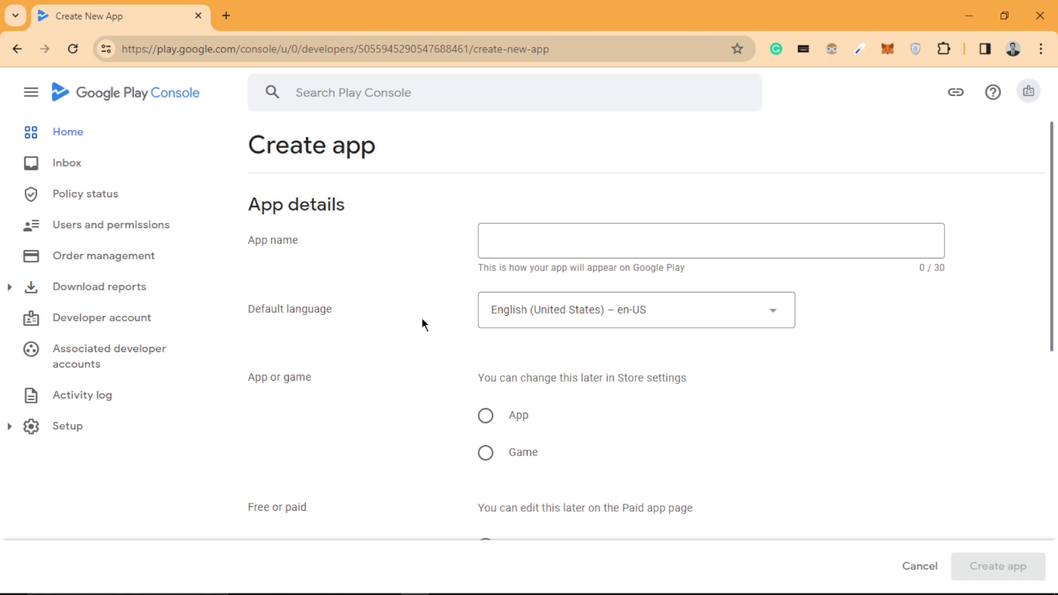
pyautogui.click(57, 133)
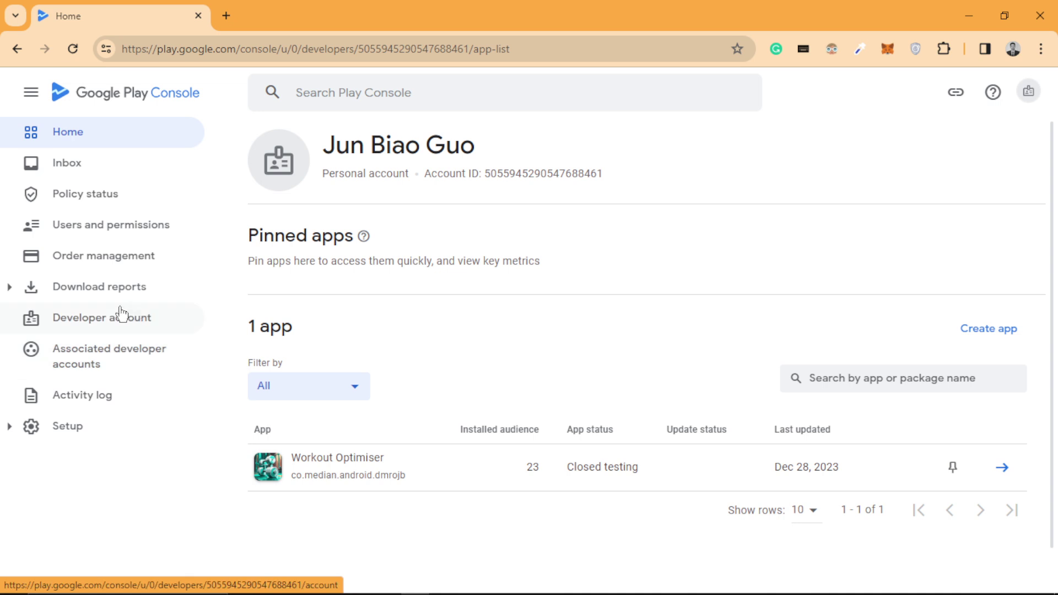
pyautogui.click(99, 299)
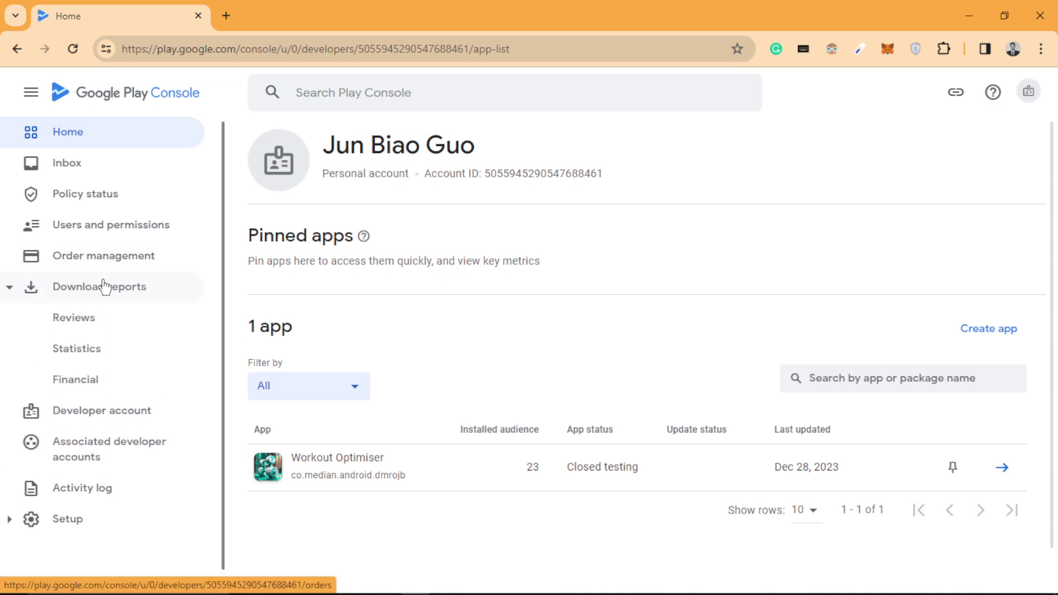
pyautogui.click(102, 286)
pyautogui.click(78, 141)
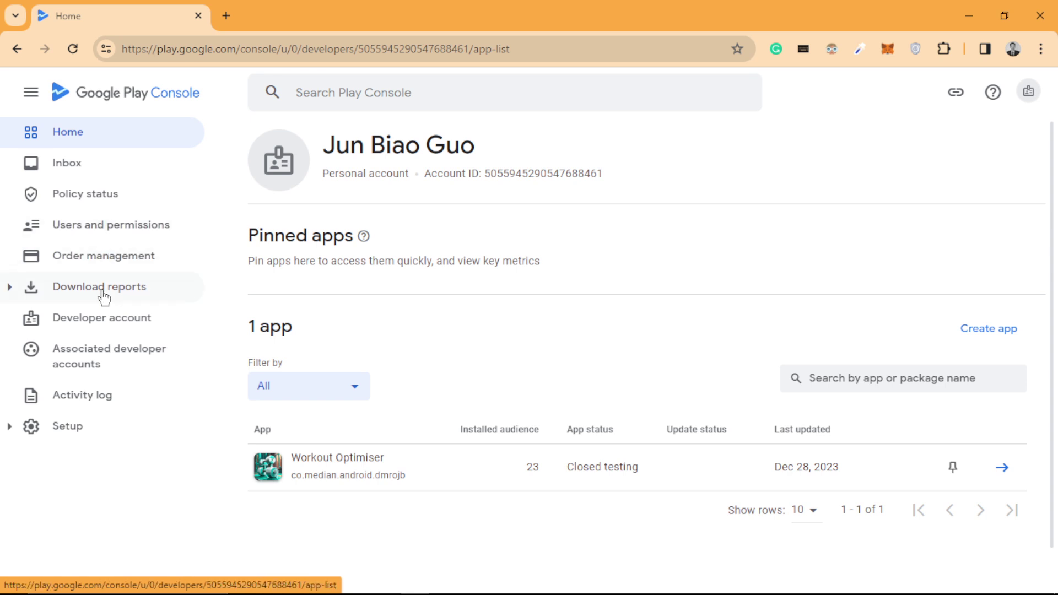
pyautogui.click(101, 258)
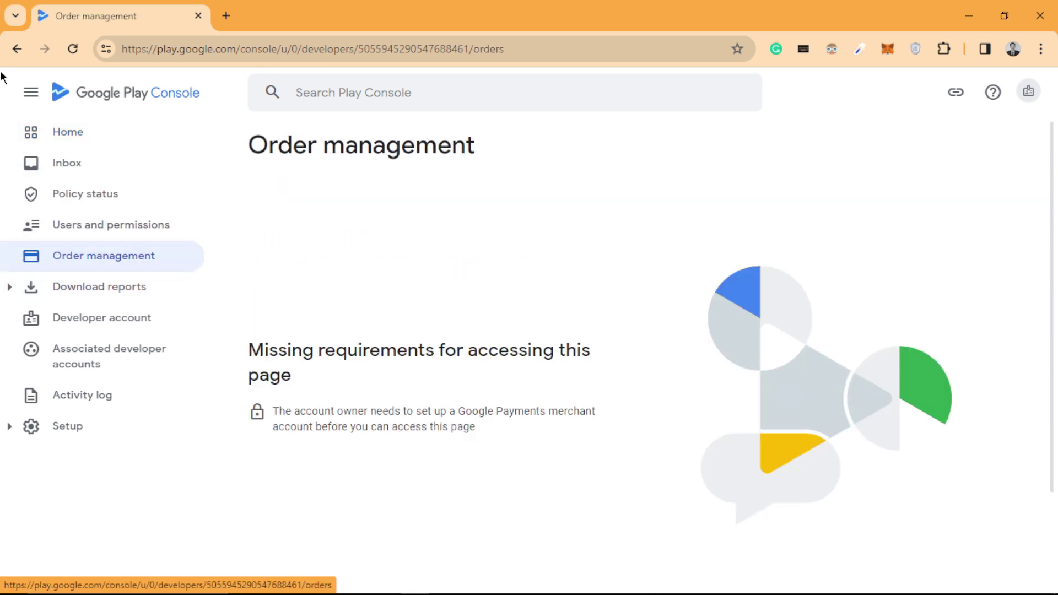
pyautogui.click(16, 48)
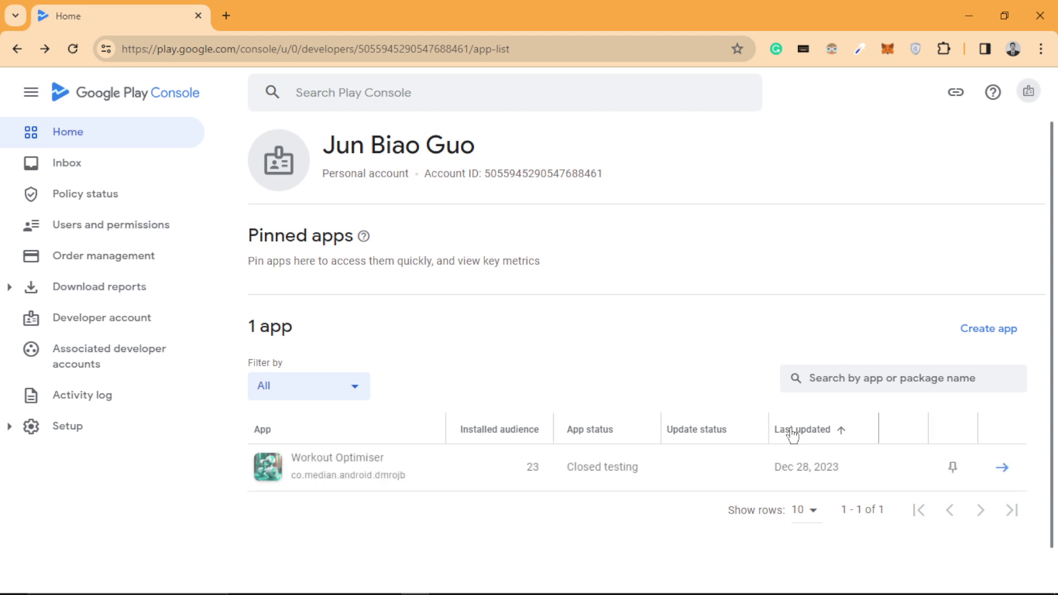
# Step: Switch to the first listed developer account and show AxiomaHolding's closed testing tracks
pyautogui.click(1029, 90)
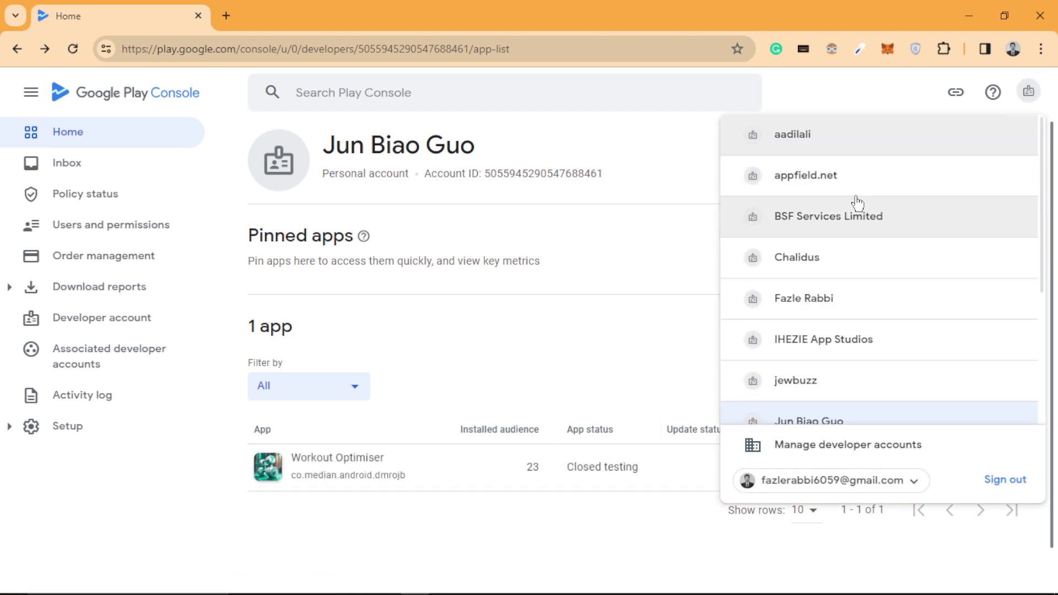
pyautogui.click(791, 142)
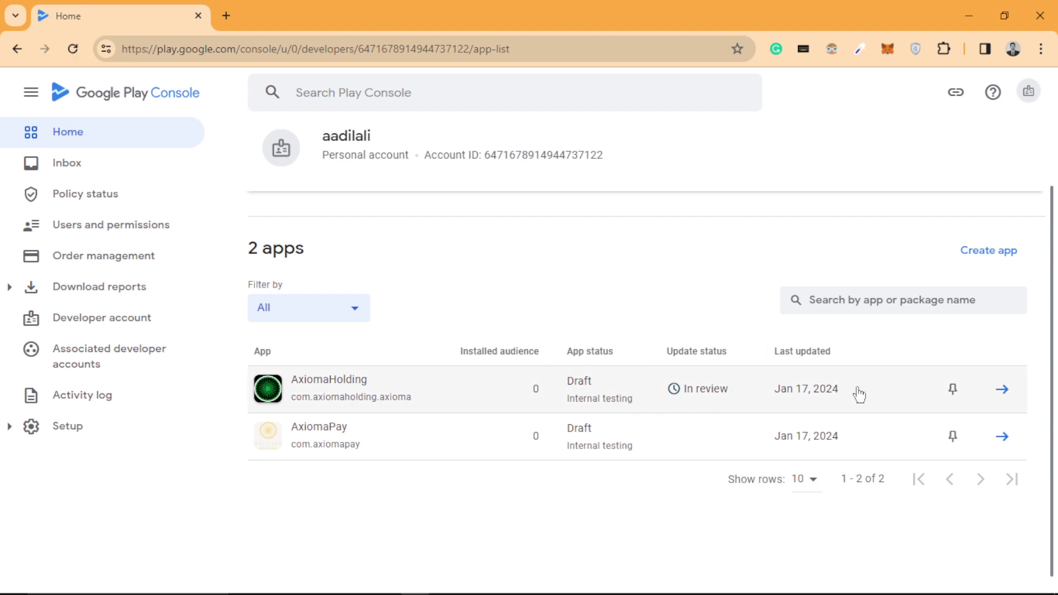
pyautogui.click(1001, 389)
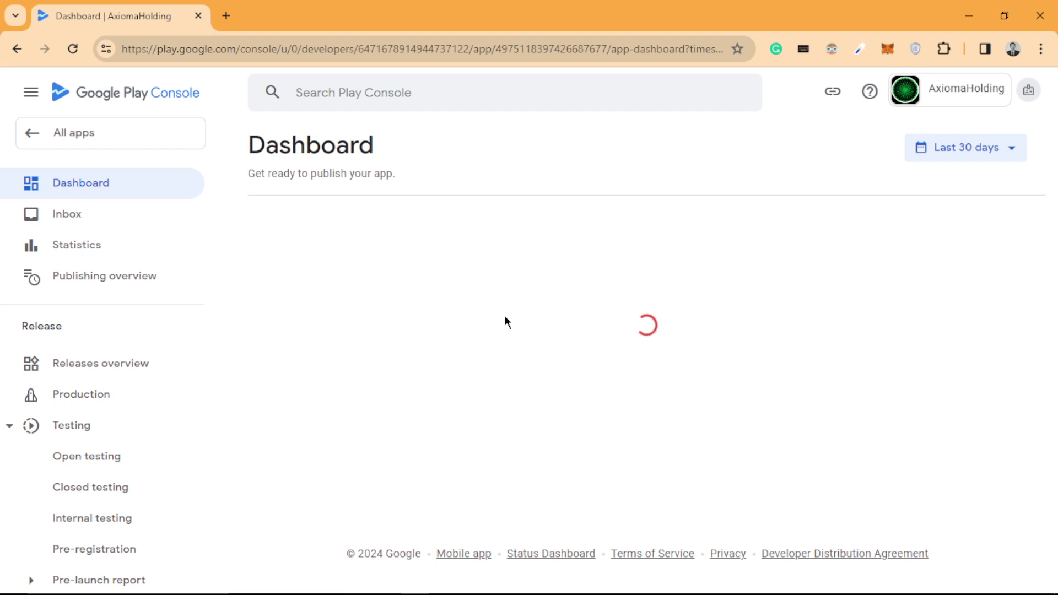
pyautogui.scroll(-3, 108, 319)
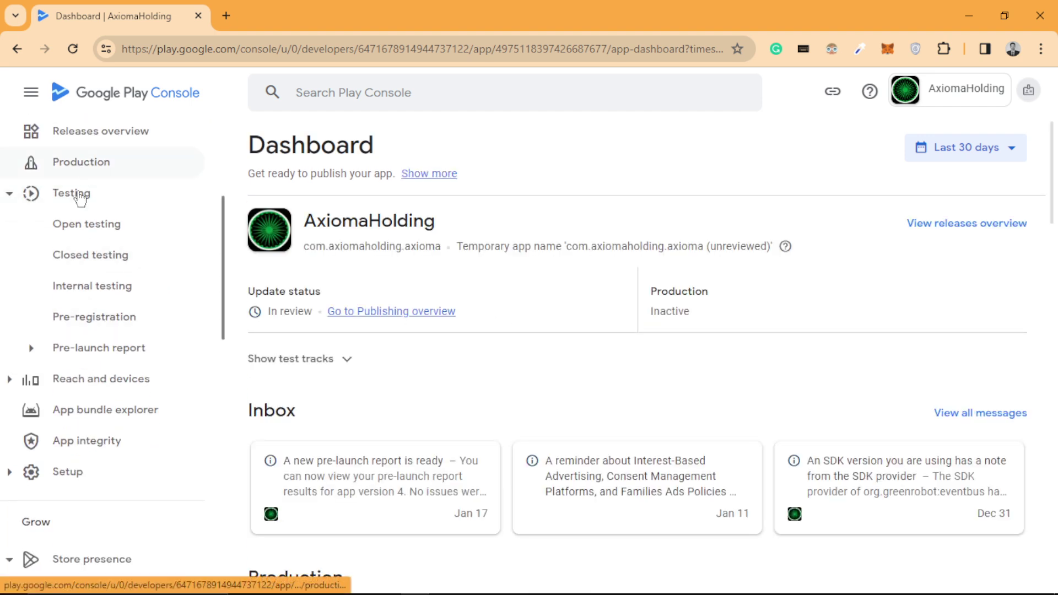
pyautogui.click(106, 261)
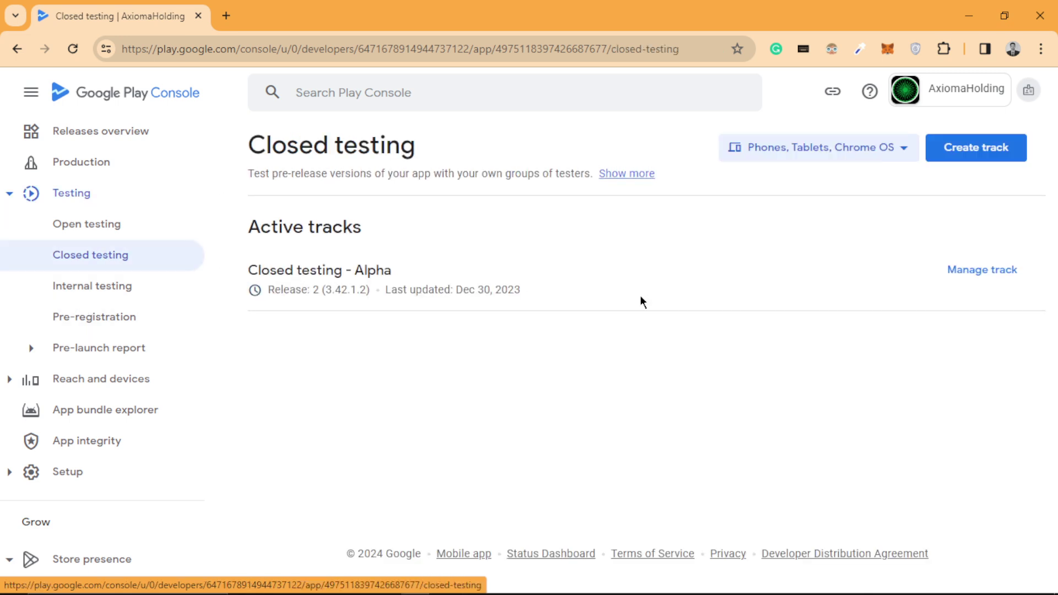
# Step: Manage the Alpha track, check its Promote release options, and view its 8-user tester list
pyautogui.moveTo(251, 265); pyautogui.dragTo(456, 272)
pyautogui.click(612, 286)
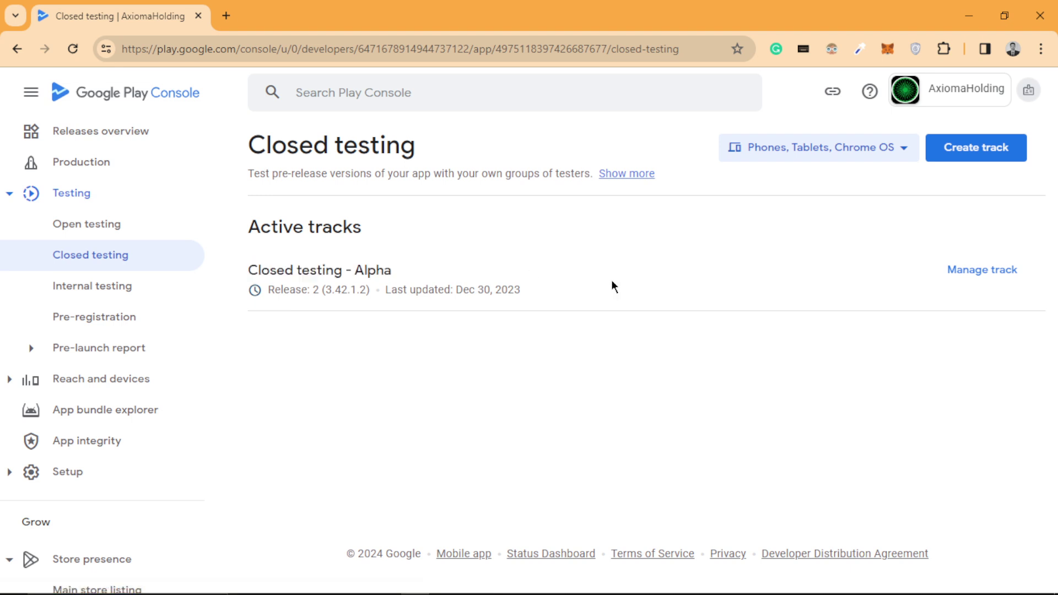
pyautogui.click(982, 275)
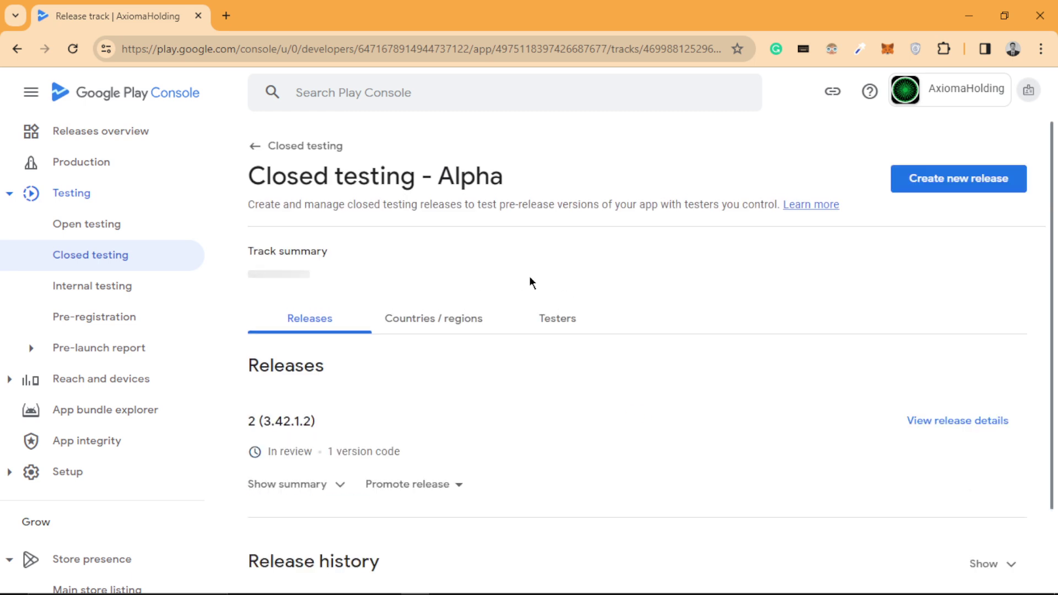
pyautogui.scroll(-1, 529, 282)
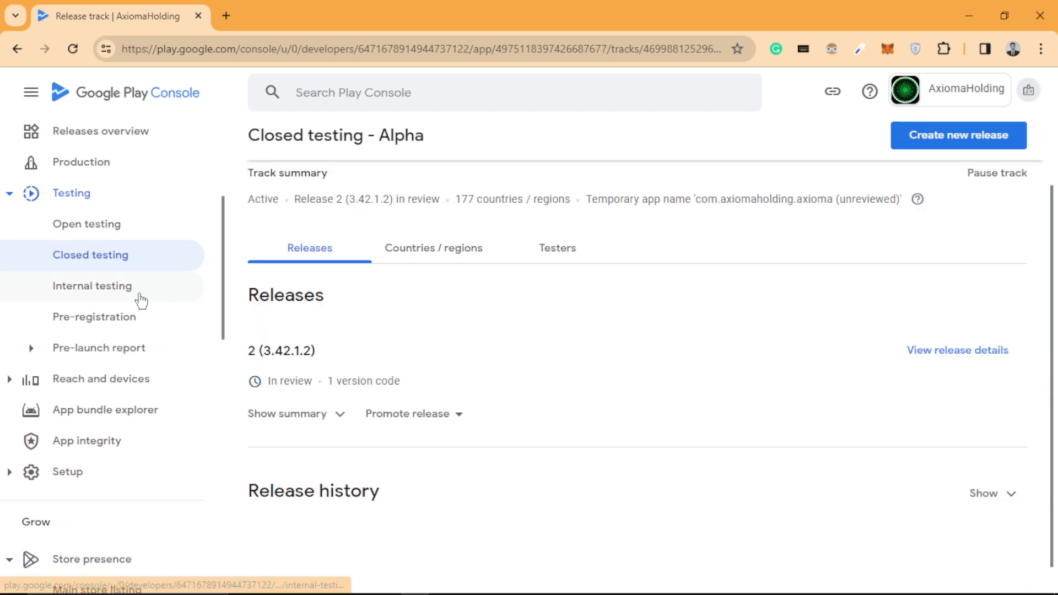
pyautogui.scroll(2, 140, 300)
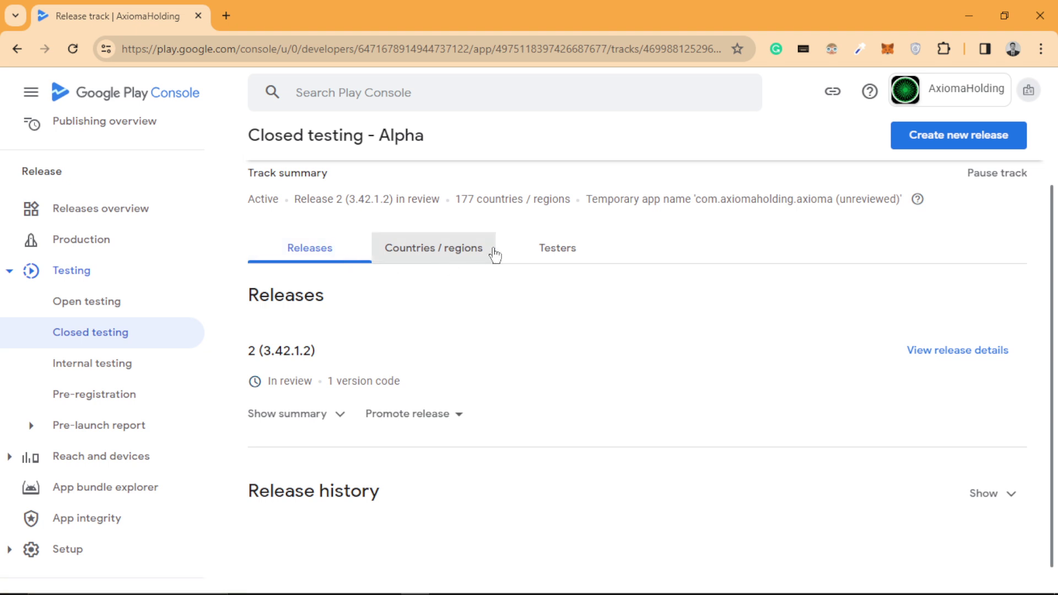
pyautogui.scroll(-1, 356, 343)
pyautogui.click(411, 391)
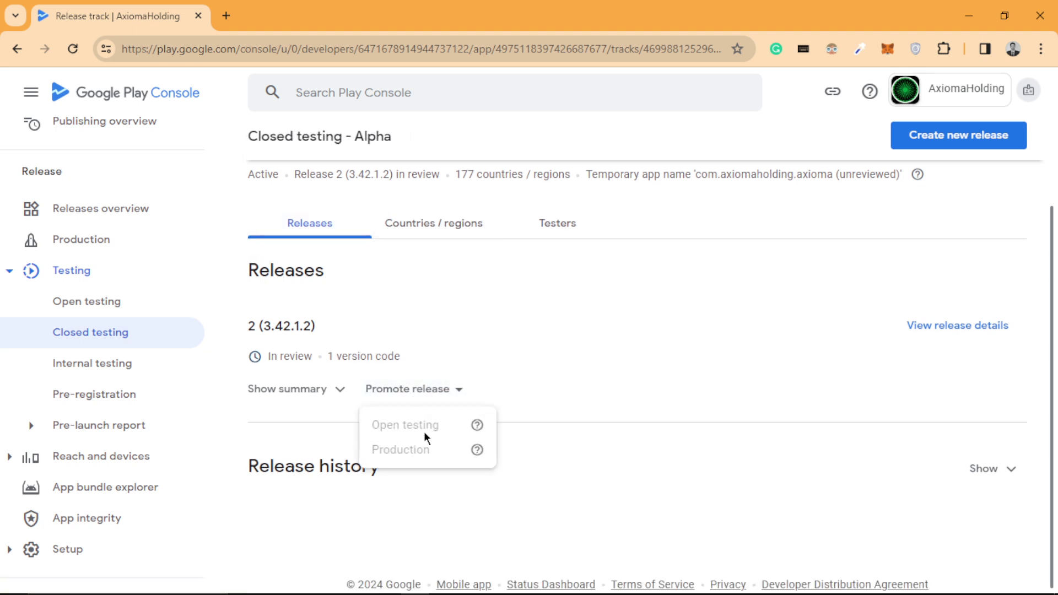
pyautogui.click(589, 422)
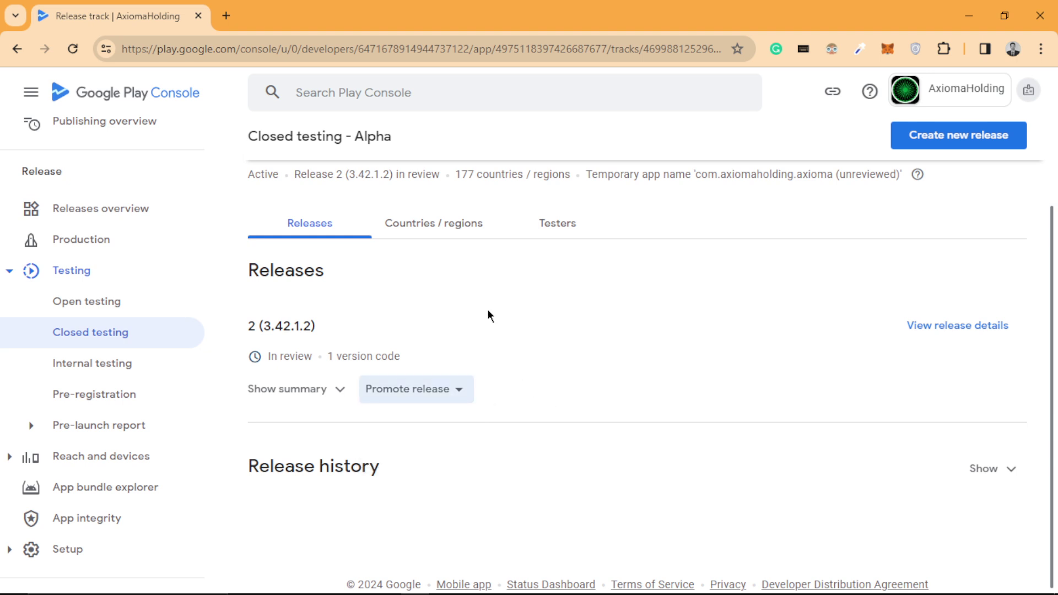
pyautogui.click(569, 230)
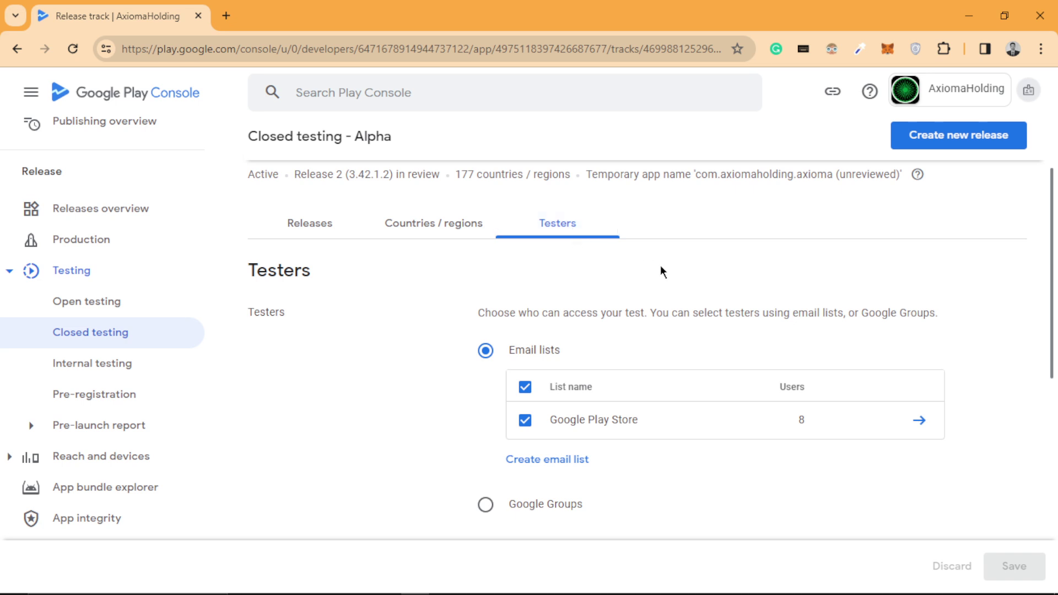
pyautogui.scroll(-2, 660, 265)
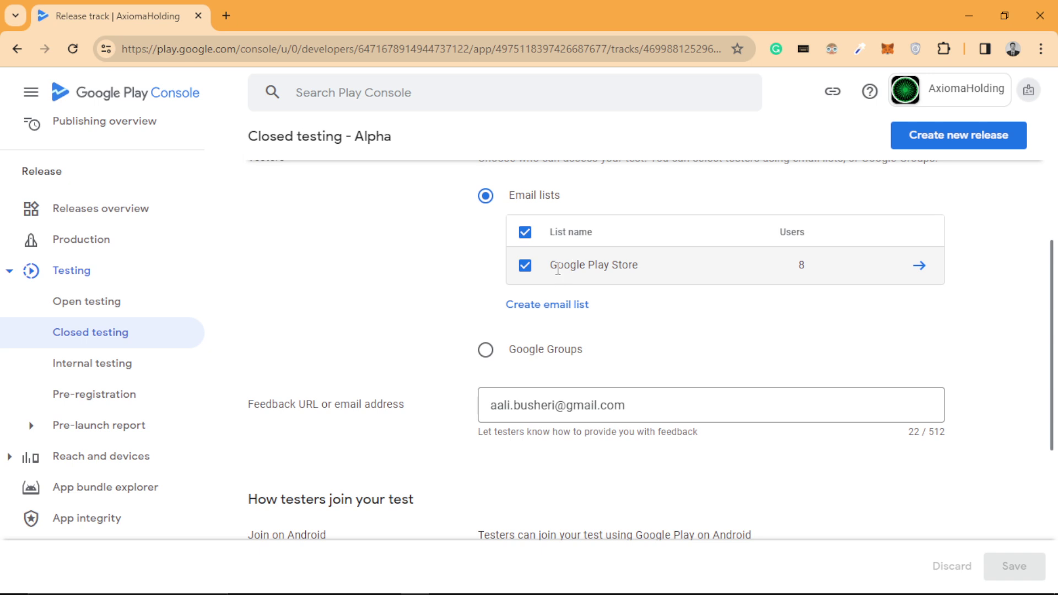
# Step: Start a new tester email list, close the form, then bring it up again
pyautogui.moveTo(550, 266); pyautogui.dragTo(640, 267)
pyautogui.click(697, 327)
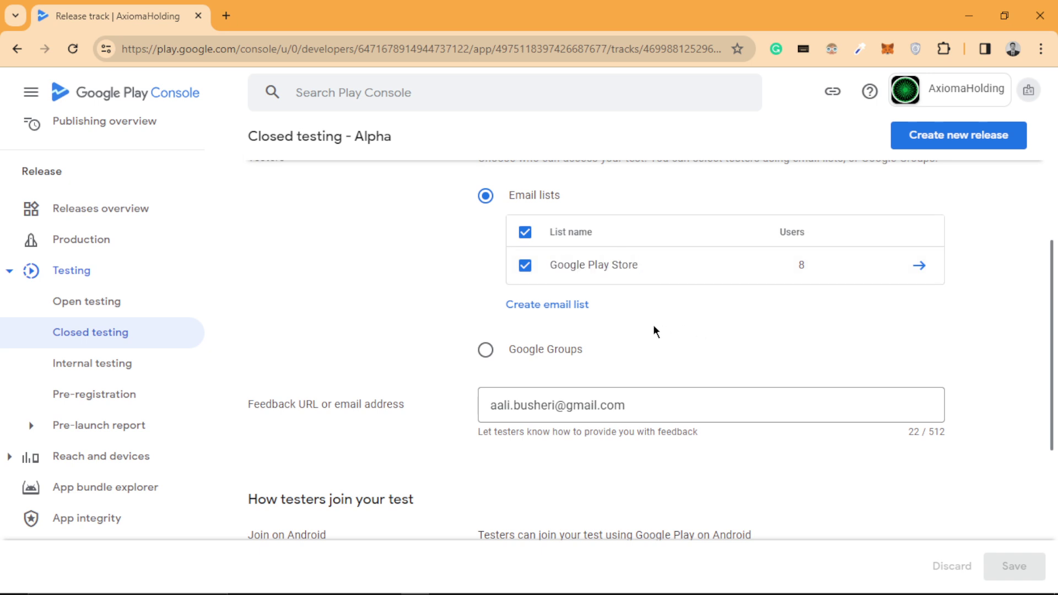
pyautogui.scroll(2, 647, 325)
pyautogui.scroll(-2, 497, 357)
pyautogui.click(556, 313)
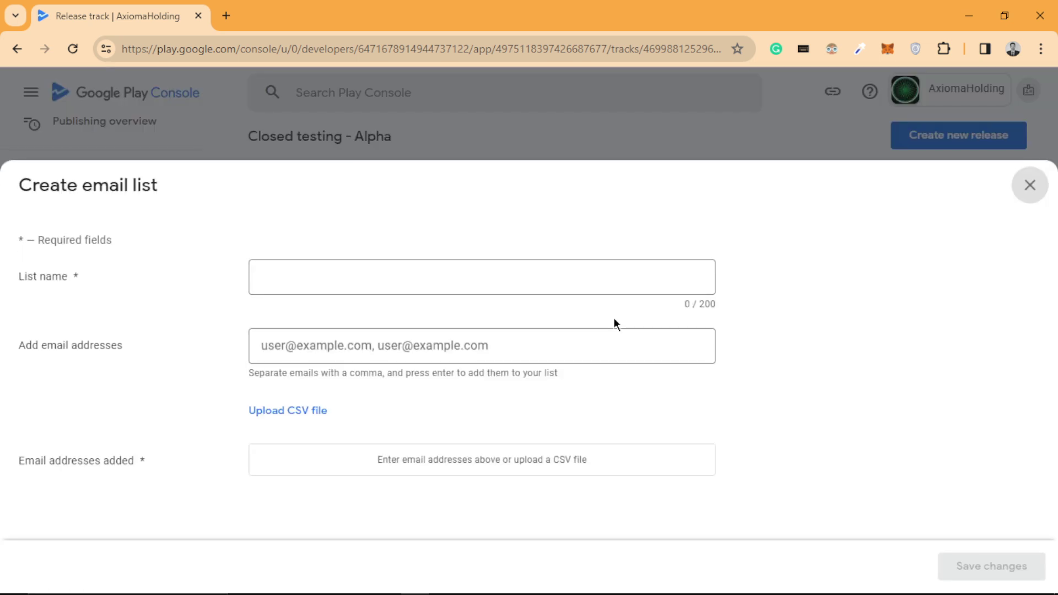
pyautogui.click(368, 279)
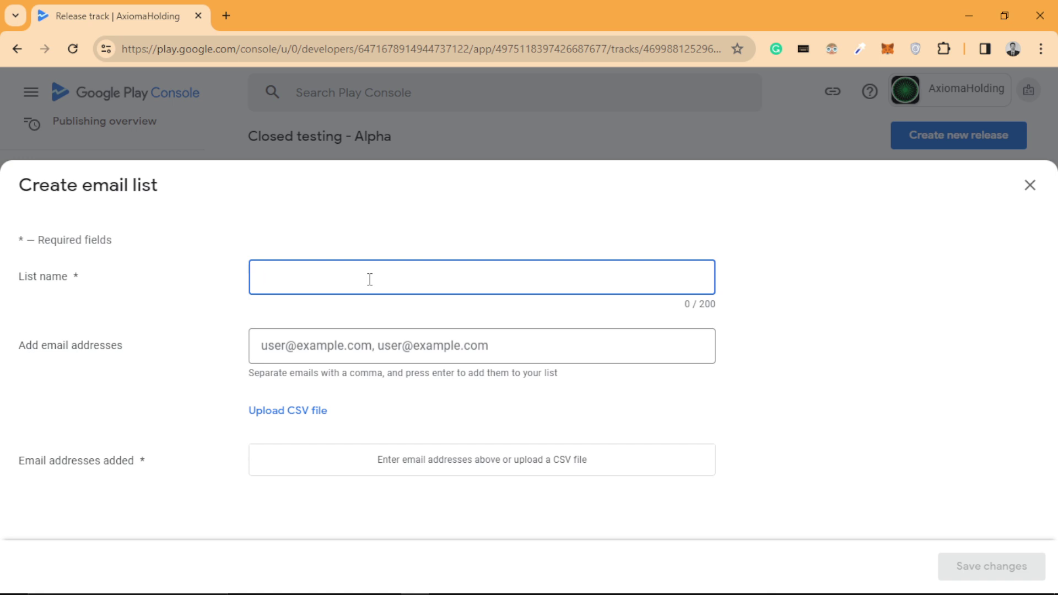
pyautogui.click(494, 130)
pyautogui.moveTo(548, 264); pyautogui.dragTo(685, 264)
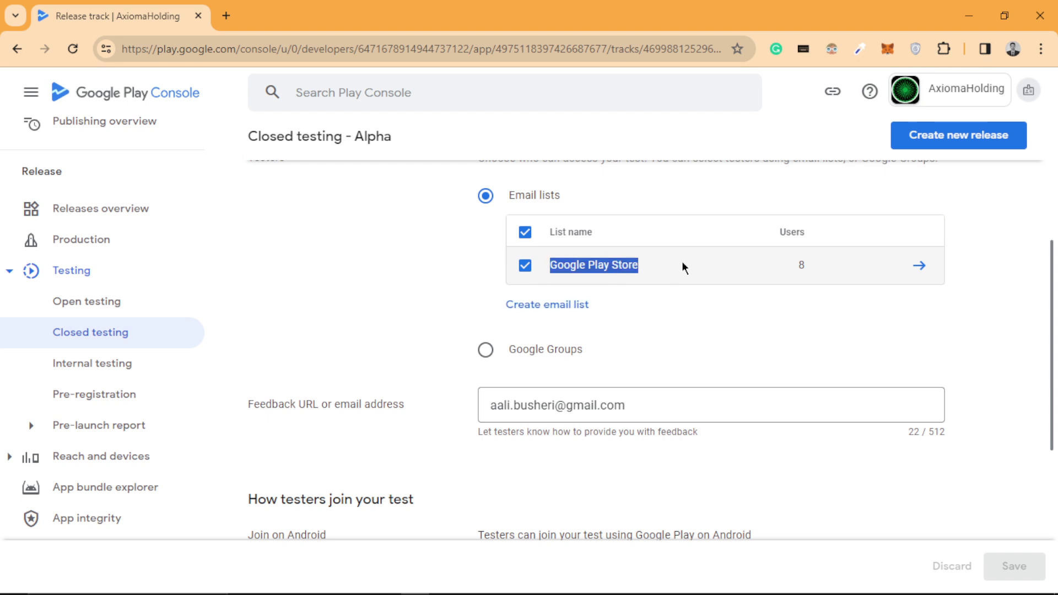
pyautogui.click(678, 310)
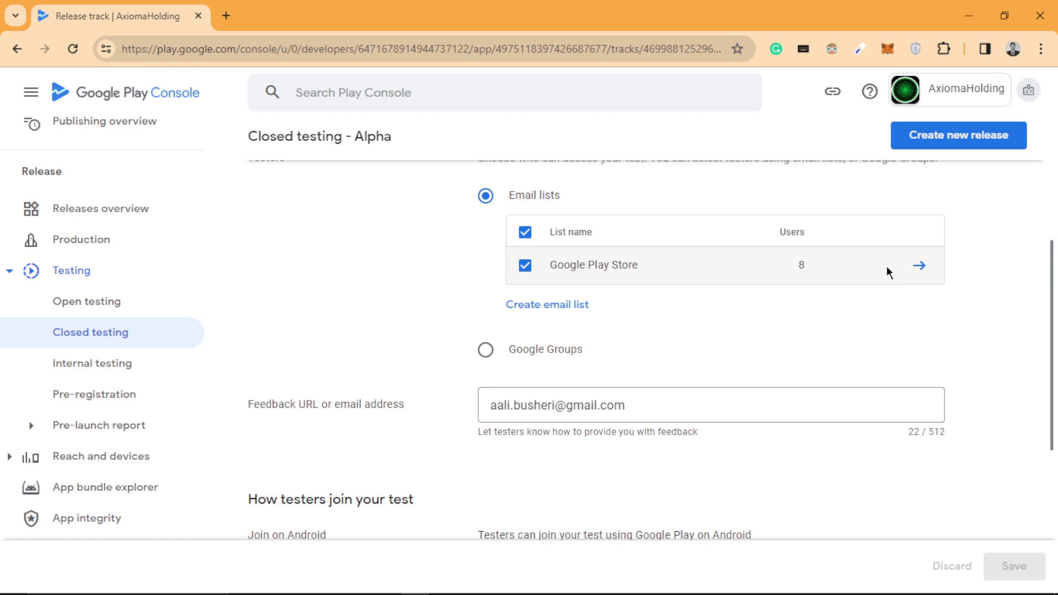
# Step: Name the new email list fazlerabbi.org
pyautogui.click(546, 306)
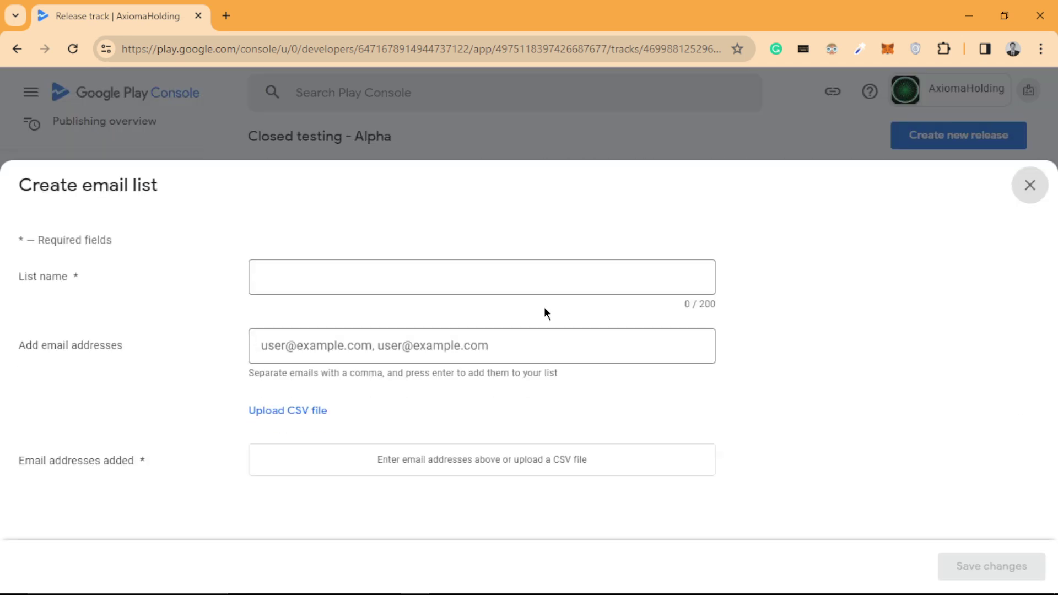
pyautogui.click(279, 266)
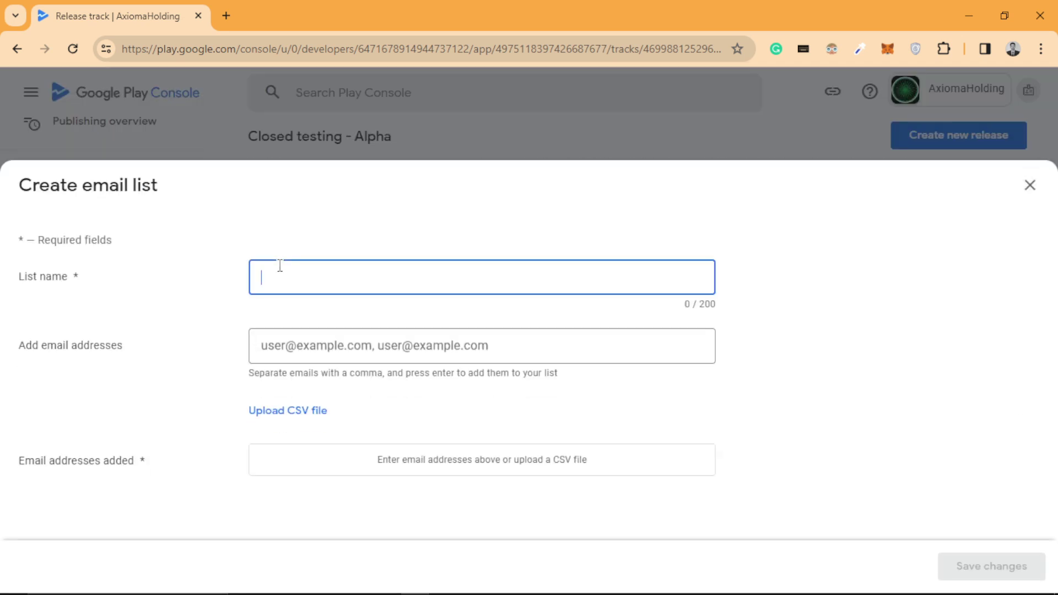
pyautogui.write('fazlerabbi.org')
pyautogui.click(306, 351)
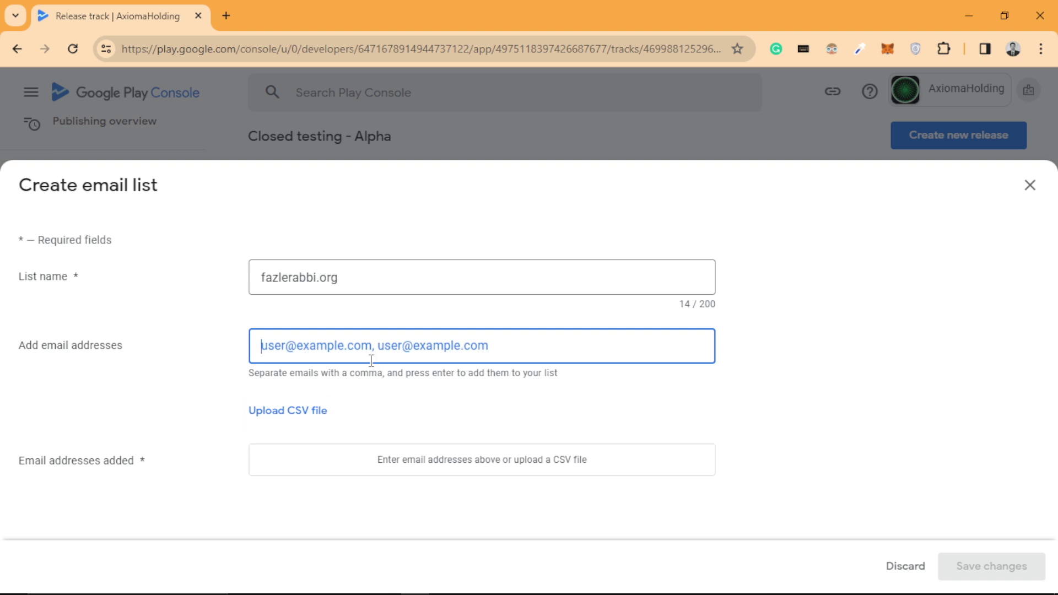
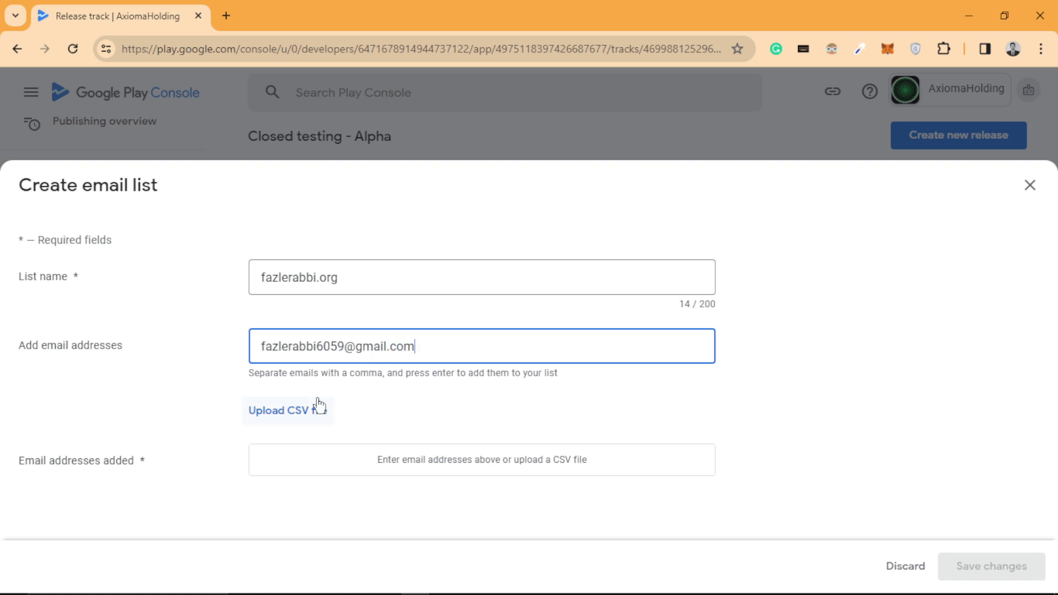
# Step: Add the first tester address to the list and start a CSV file upload
pyautogui.click(299, 410)
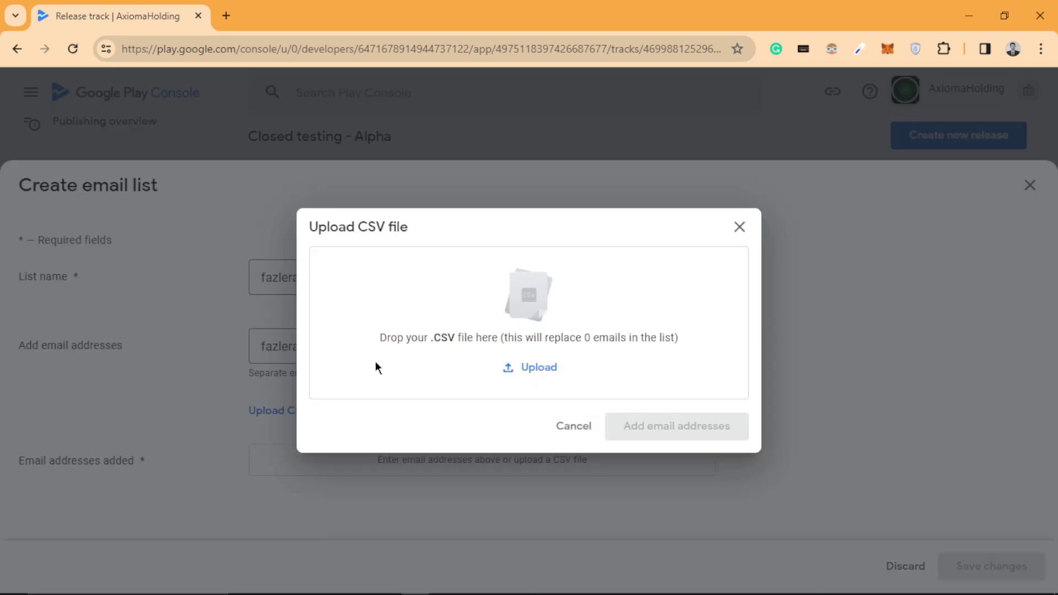
pyautogui.click(574, 426)
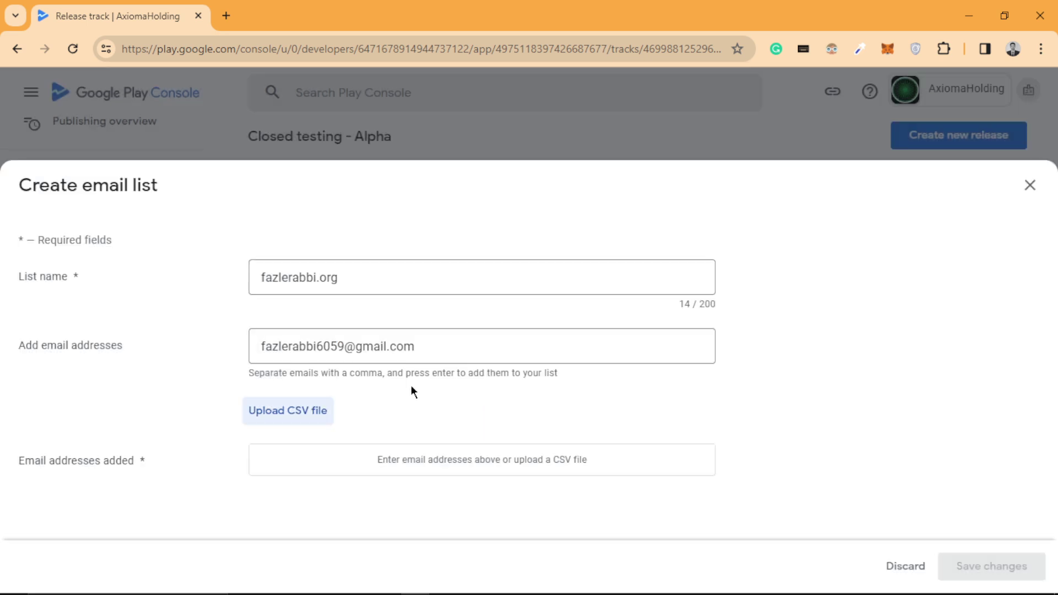
pyautogui.click(458, 359)
pyautogui.press('Return')
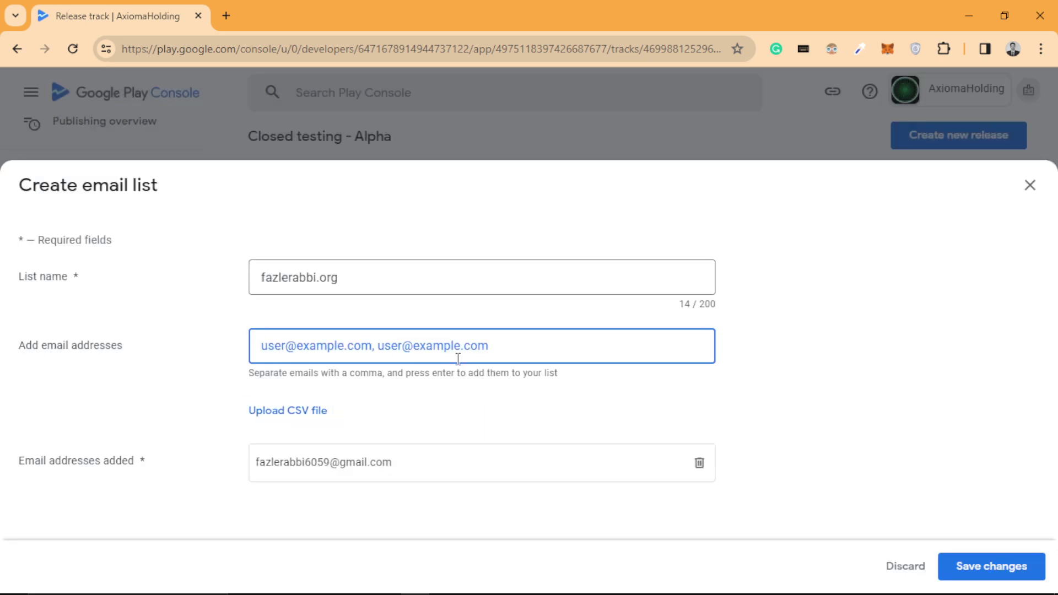
pyautogui.click(283, 417)
pyautogui.click(514, 369)
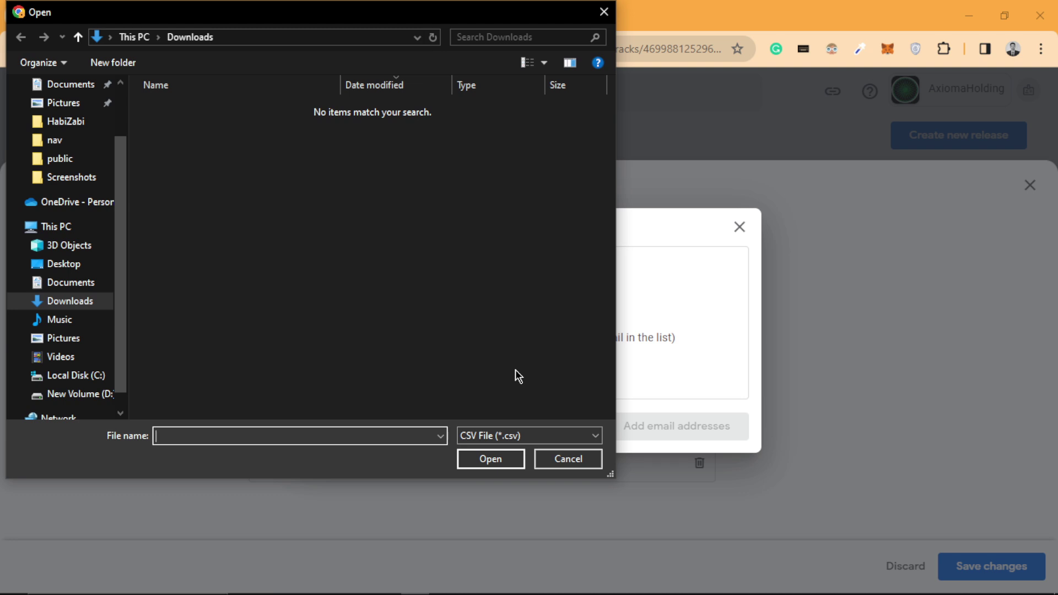
pyautogui.scroll(2, 34, 298)
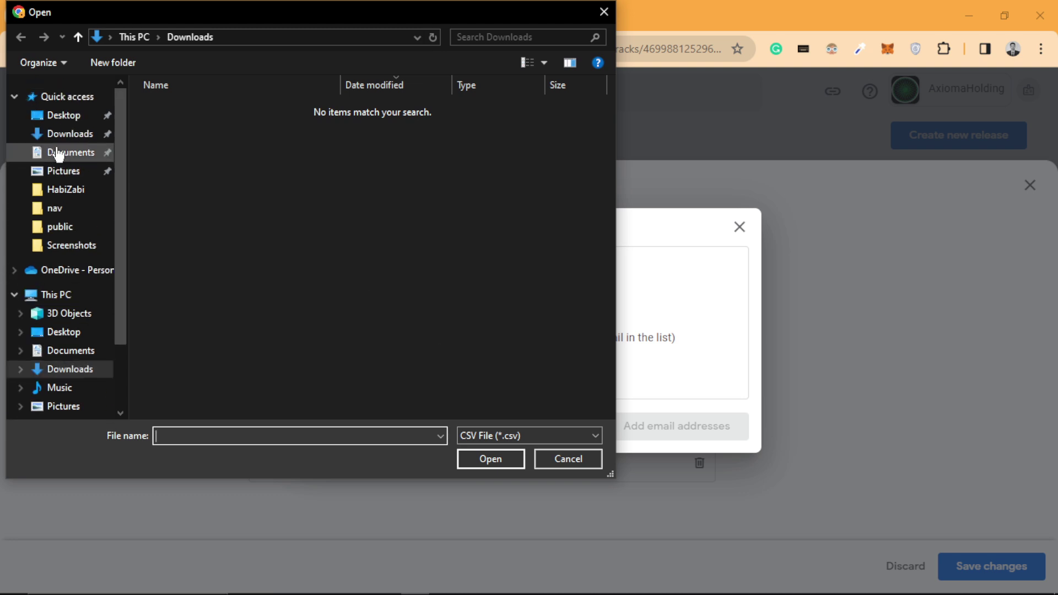
# Step: Upload fazlerabbi.org(tester).csv from the Desktop HabiZabi folder
pyautogui.click(64, 195)
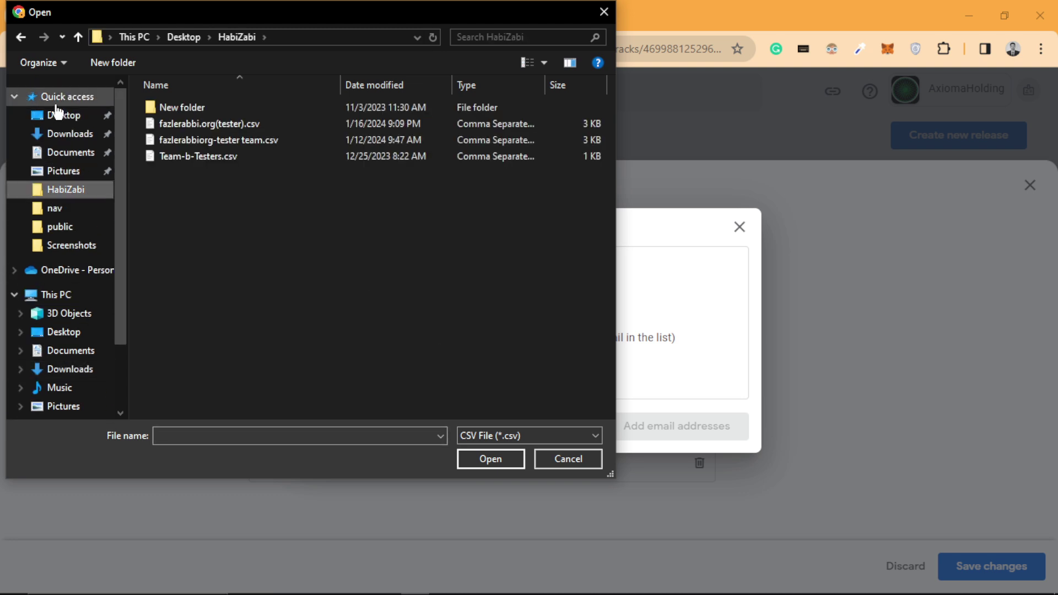
pyautogui.click(267, 132)
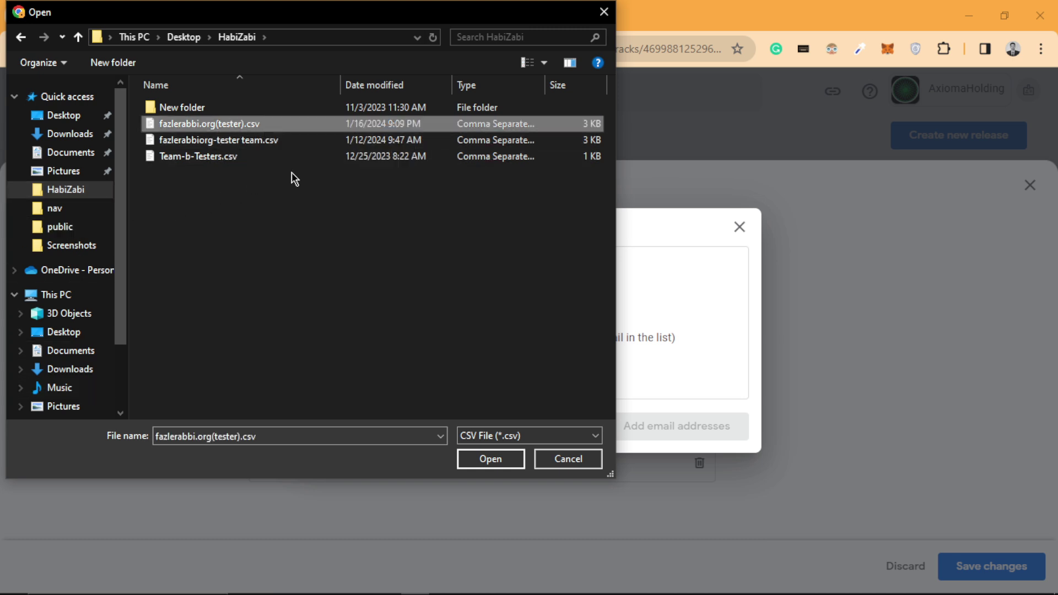
pyautogui.click(488, 461)
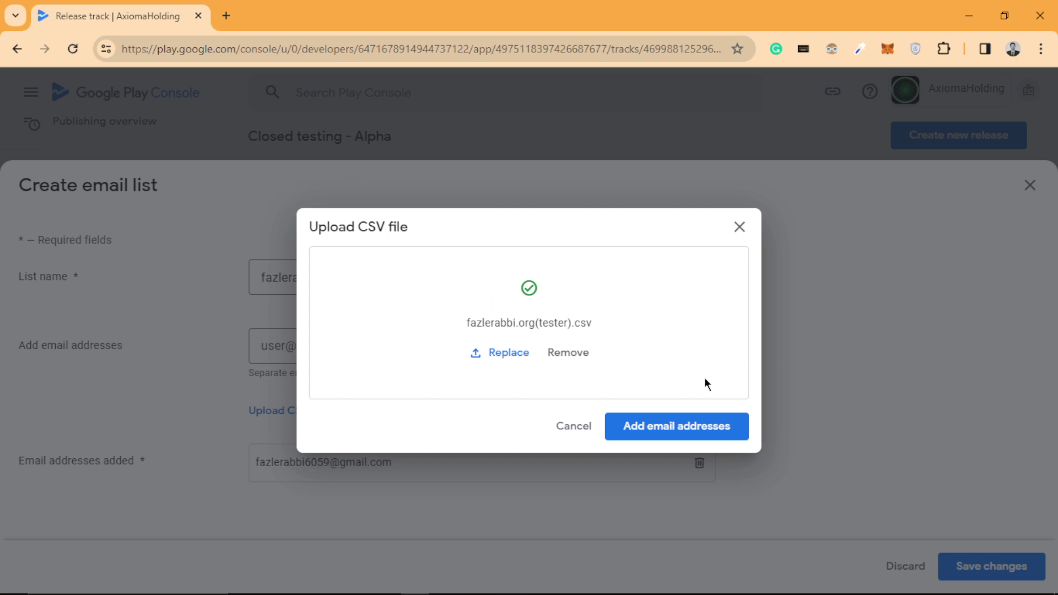
# Step: Add the imported addresses, then save and confirm the 83-tester fazlerabbi.org list
pyautogui.click(666, 428)
pyautogui.scroll(-3, 416, 373)
pyautogui.scroll(-3, 415, 373)
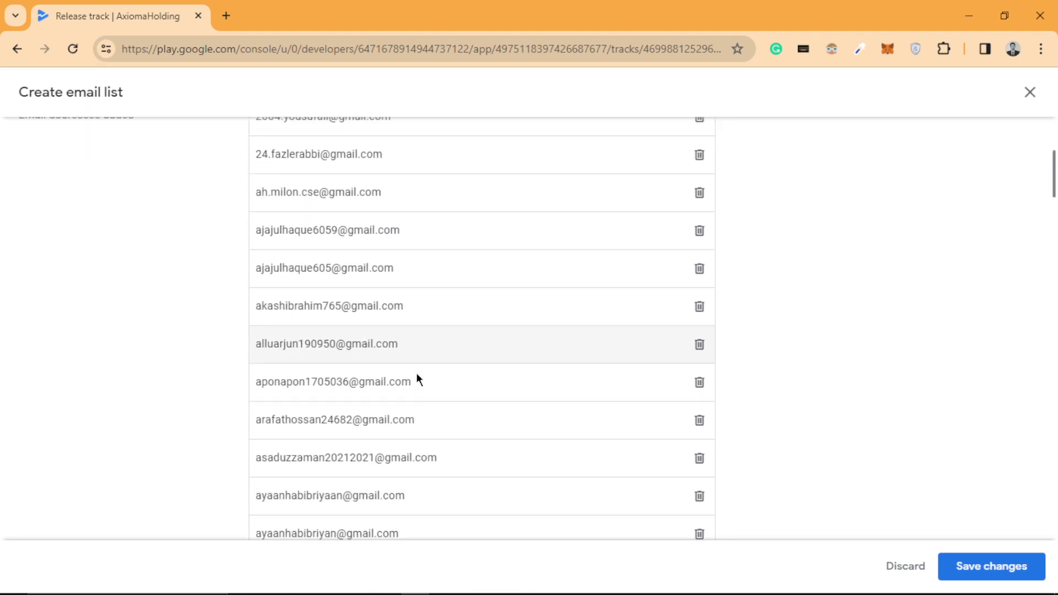
pyautogui.scroll(-4, 416, 373)
pyautogui.scroll(-4, 416, 372)
pyautogui.scroll(-2, 416, 374)
pyautogui.scroll(-4, 417, 374)
pyautogui.scroll(-4, 417, 374)
pyautogui.scroll(-5, 417, 374)
pyautogui.scroll(-4, 416, 379)
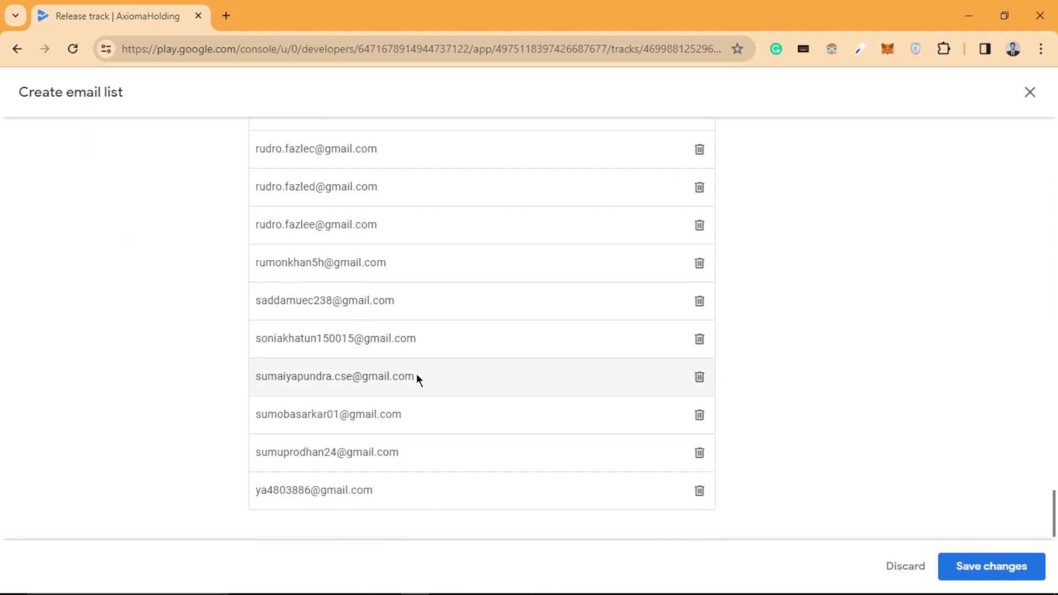
pyautogui.scroll(4, 417, 379)
pyautogui.scroll(5, 416, 382)
pyautogui.scroll(5, 416, 381)
pyautogui.scroll(4, 416, 381)
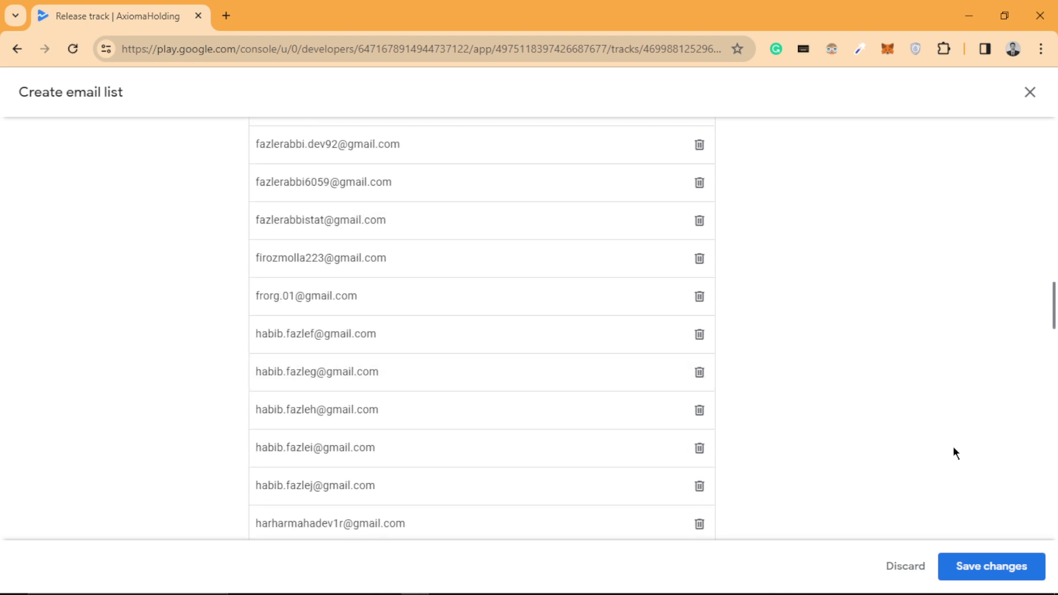
pyautogui.click(994, 560)
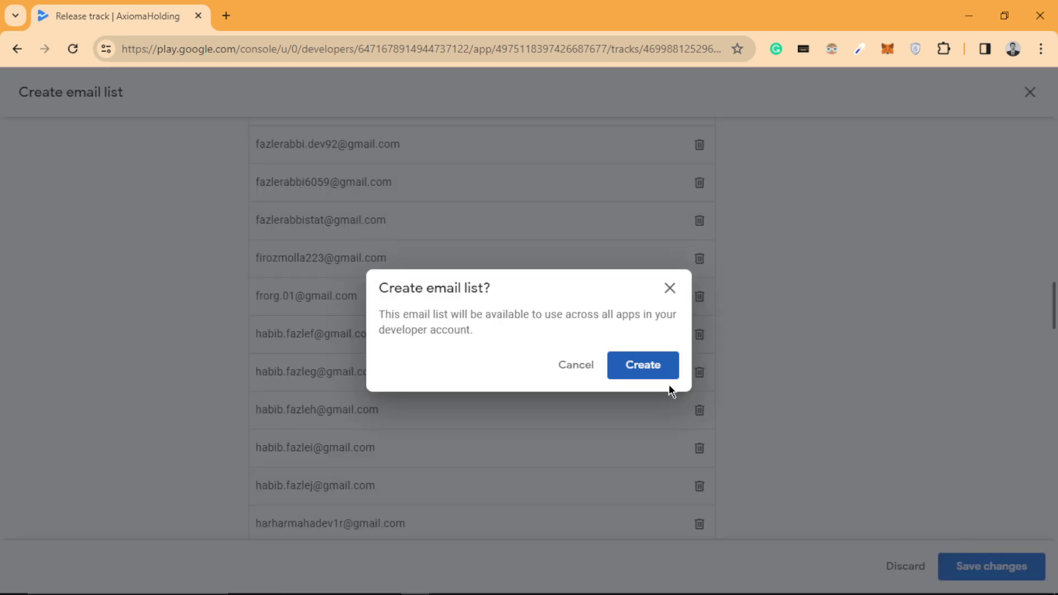
pyautogui.click(653, 369)
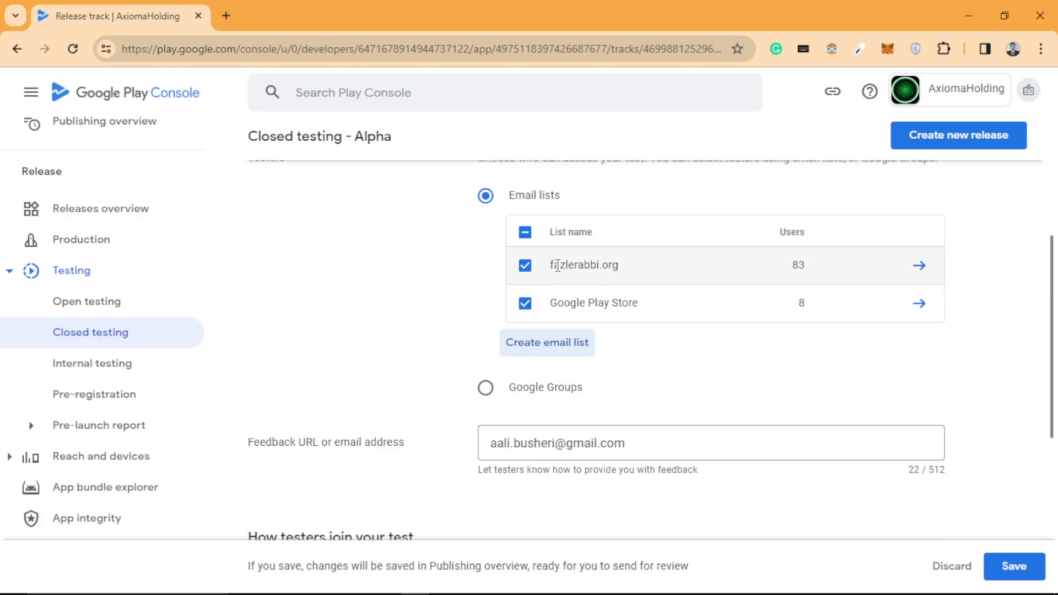
pyautogui.moveTo(552, 265); pyautogui.dragTo(619, 264)
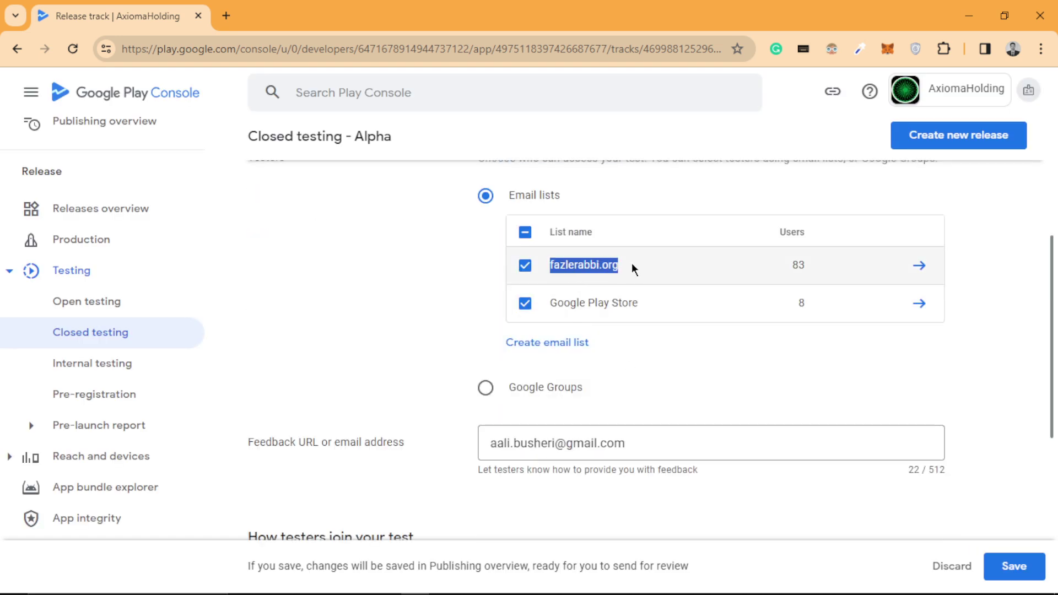
pyautogui.click(963, 262)
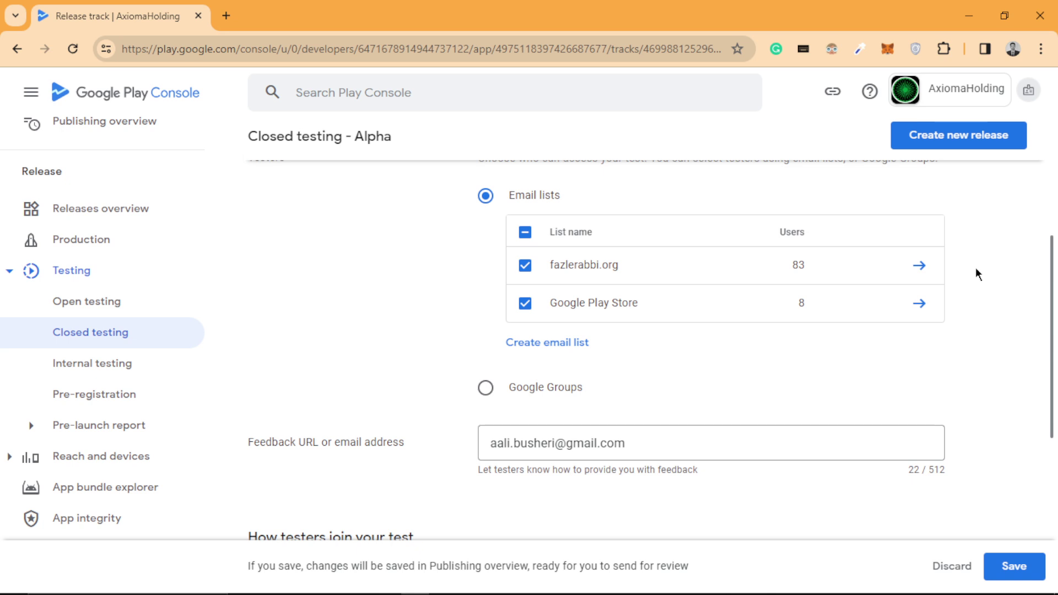
pyautogui.scroll(-4, 976, 275)
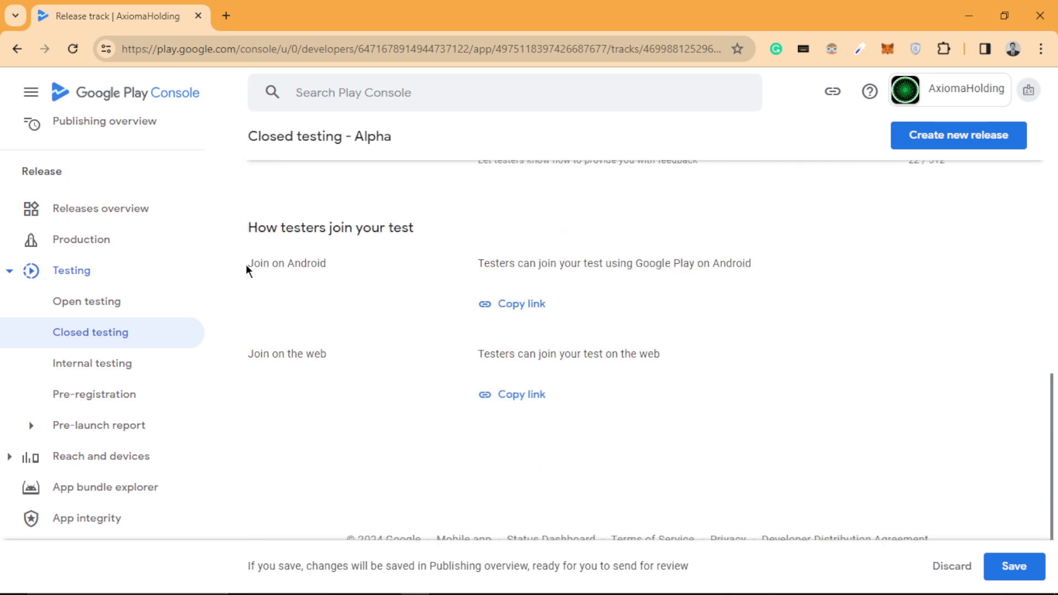
# Step: Copy the Android and web join links, and load the Android link in a new tab
pyautogui.click(333, 267)
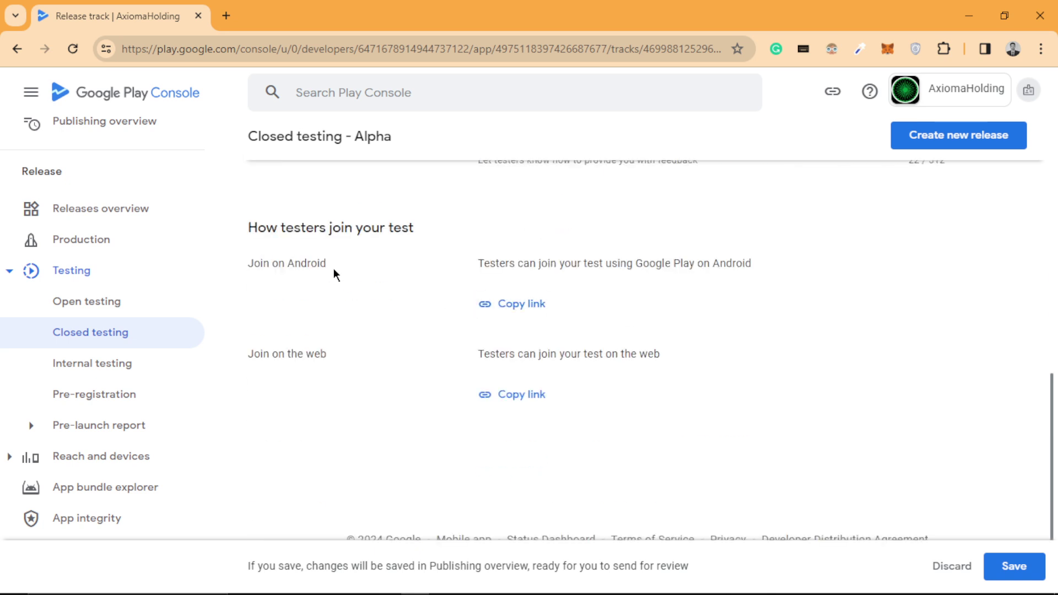
pyautogui.click(360, 364)
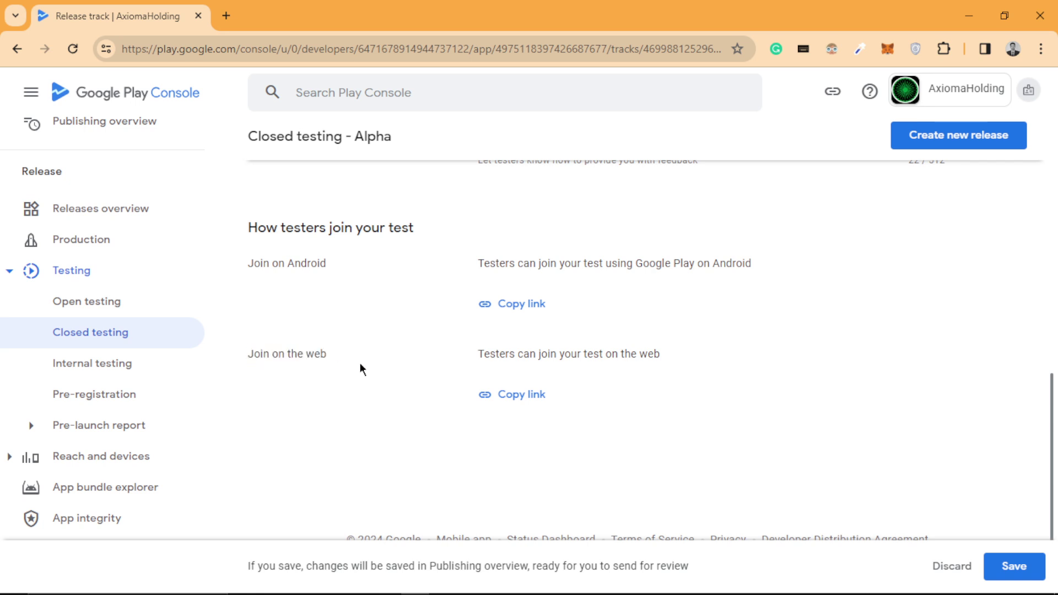
pyautogui.click(517, 310)
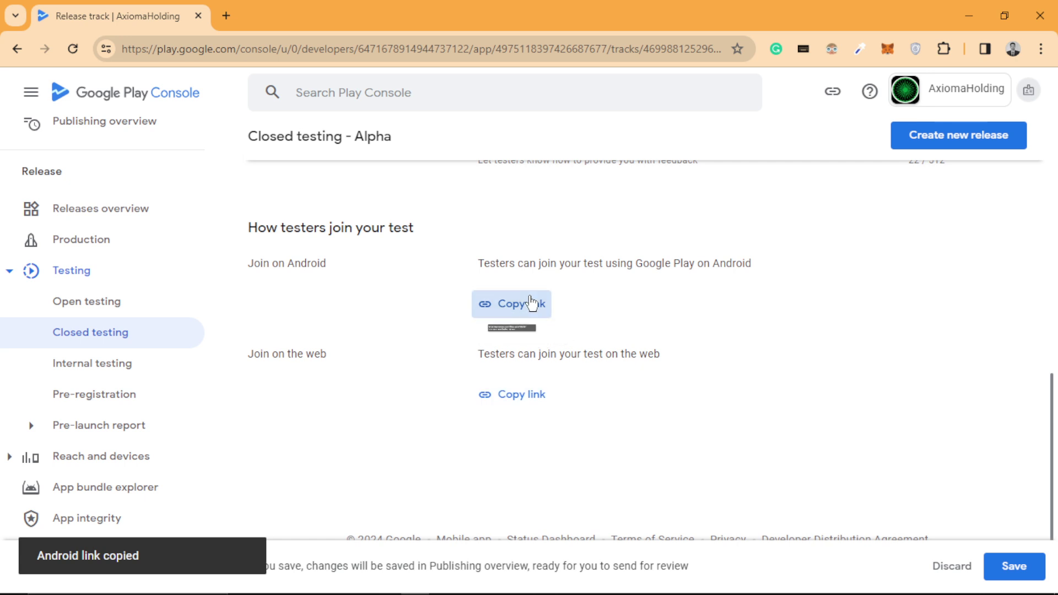
pyautogui.click(519, 398)
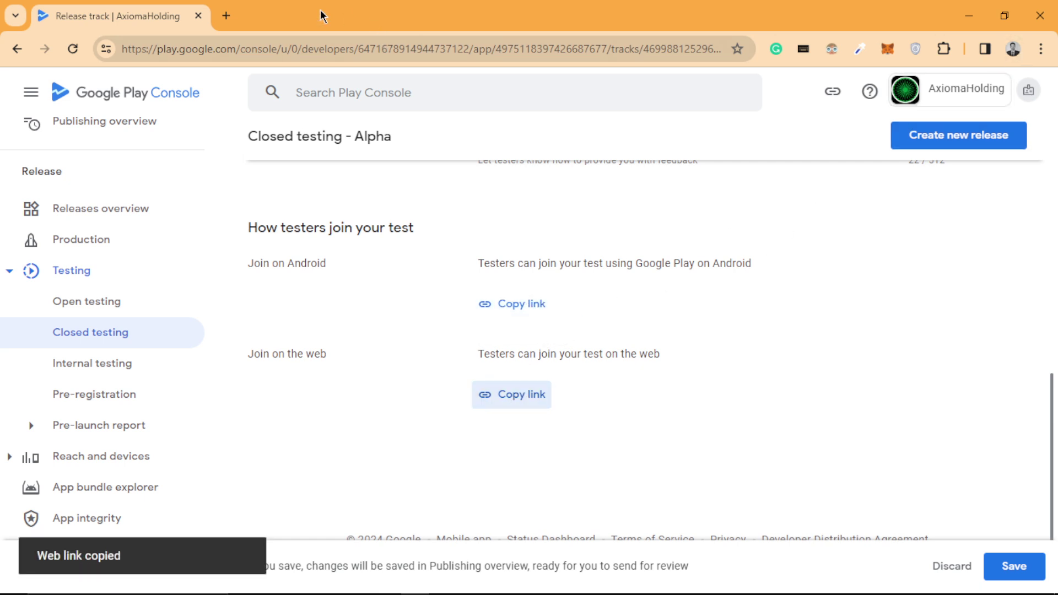
pyautogui.click(225, 15)
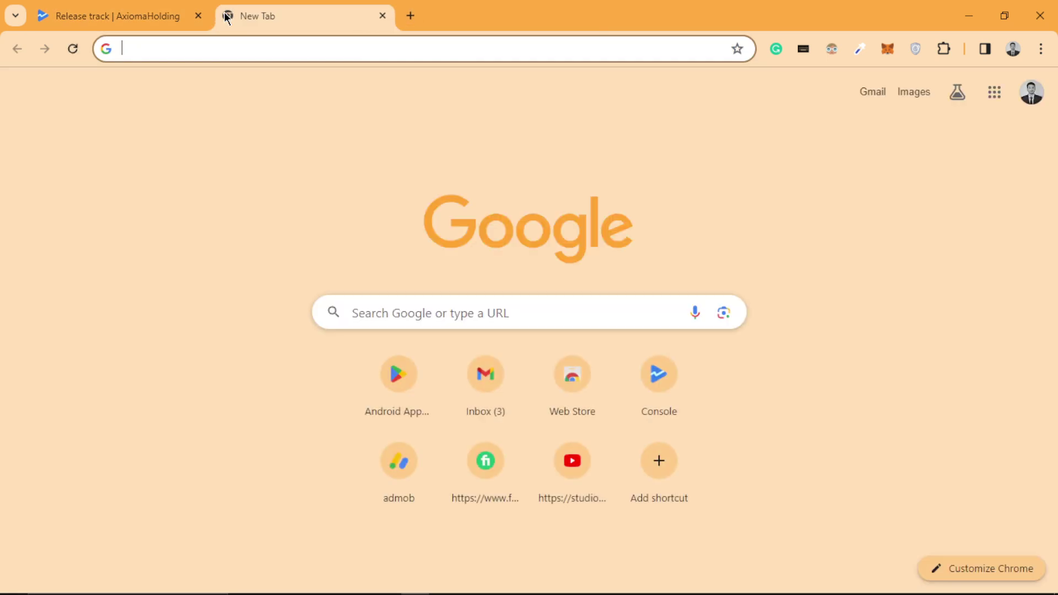
pyautogui.write('https://play.google.com/apps/testing/com.axiomaholding.axioma')
pyautogui.press('Return')
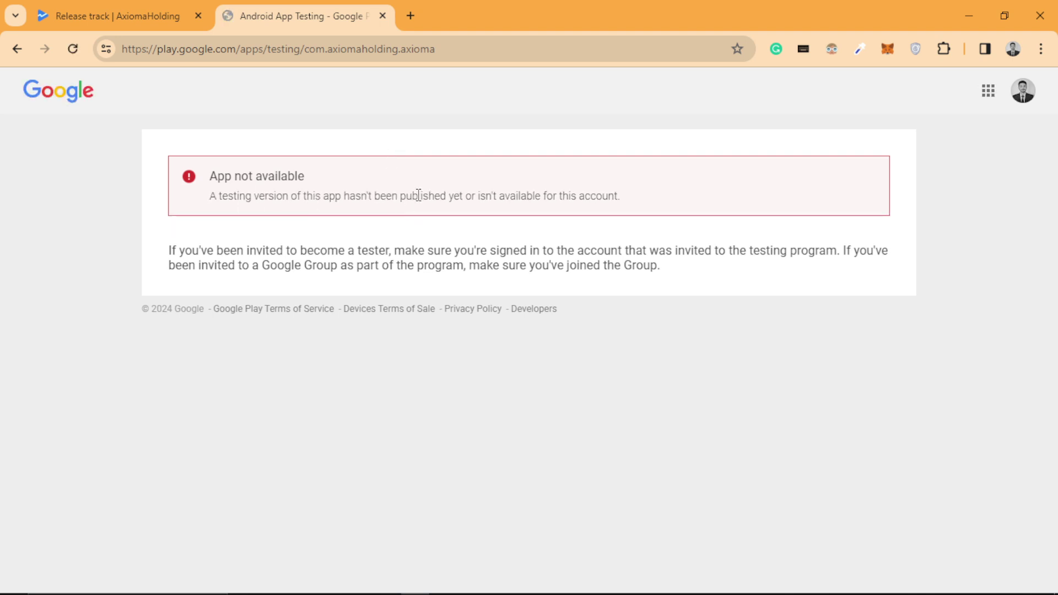
pyautogui.click(380, 16)
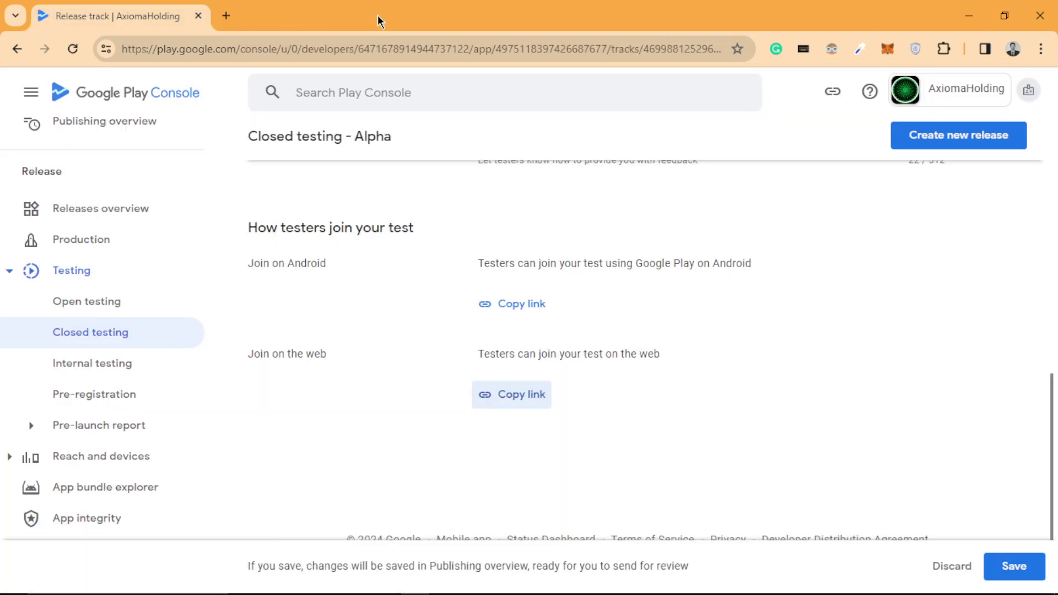
pyautogui.scroll(-1, 561, 312)
pyautogui.scroll(4, 562, 317)
pyautogui.scroll(2, 548, 314)
pyautogui.scroll(2, 461, 288)
pyautogui.scroll(-1, 510, 340)
pyautogui.scroll(-1, 592, 336)
pyautogui.scroll(2, 791, 272)
pyautogui.click(256, 152)
pyautogui.click(628, 355)
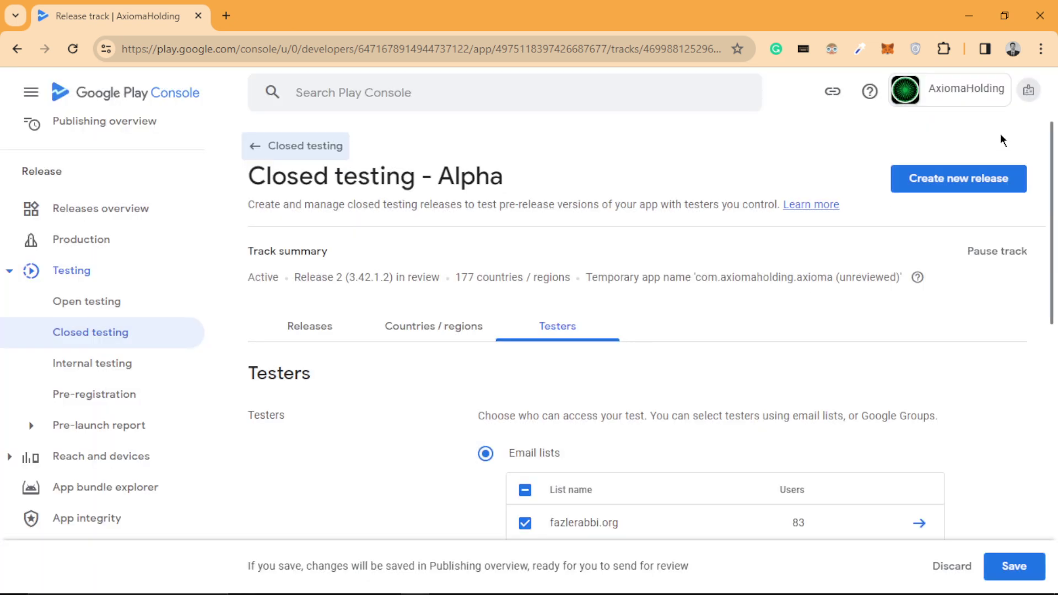
pyautogui.click(1028, 92)
pyautogui.scroll(-2, 884, 243)
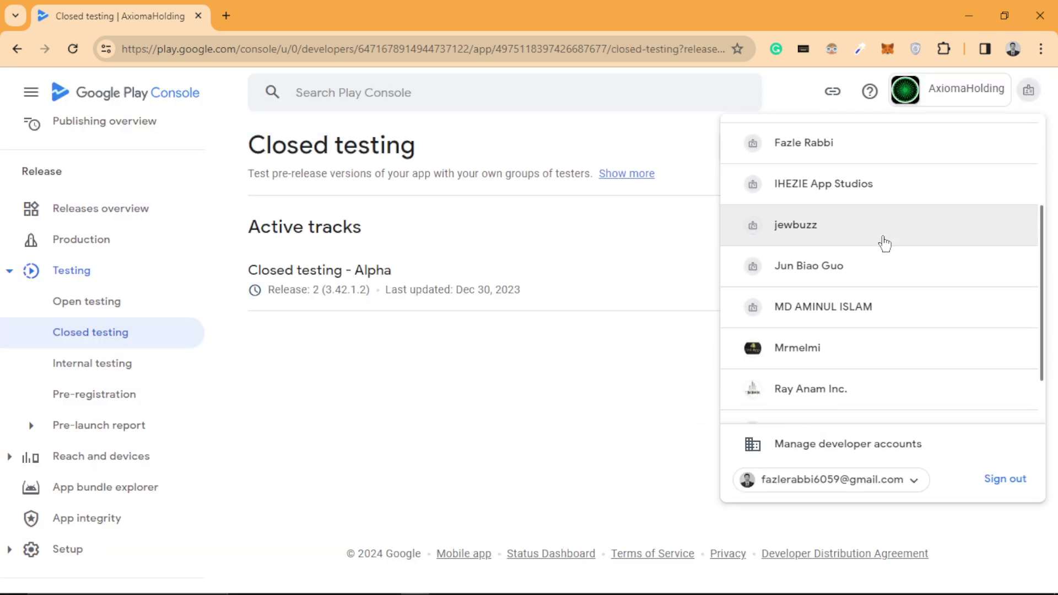
pyautogui.scroll(-1, 884, 248)
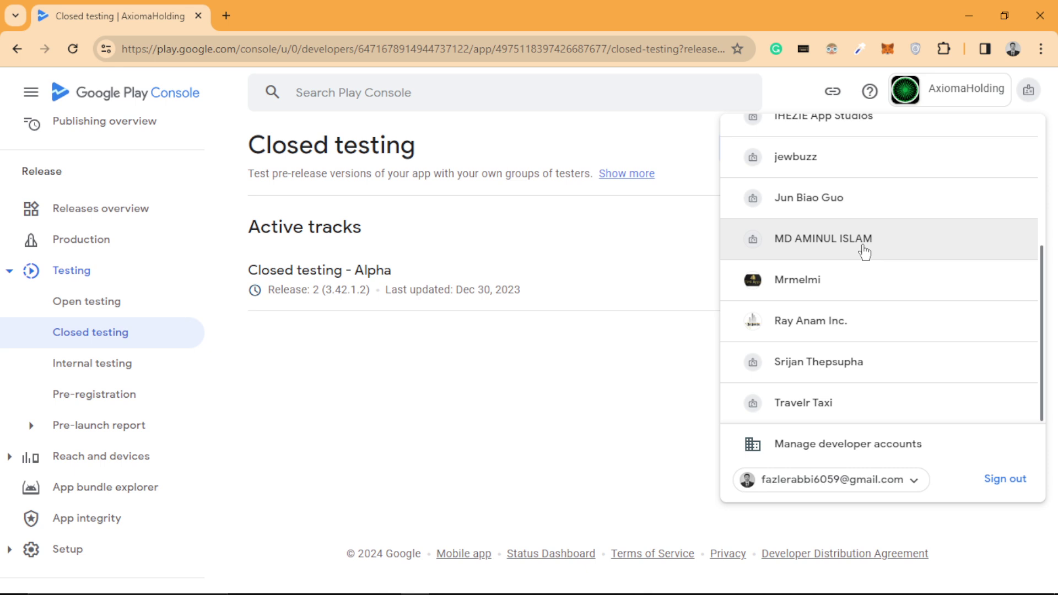
pyautogui.click(837, 370)
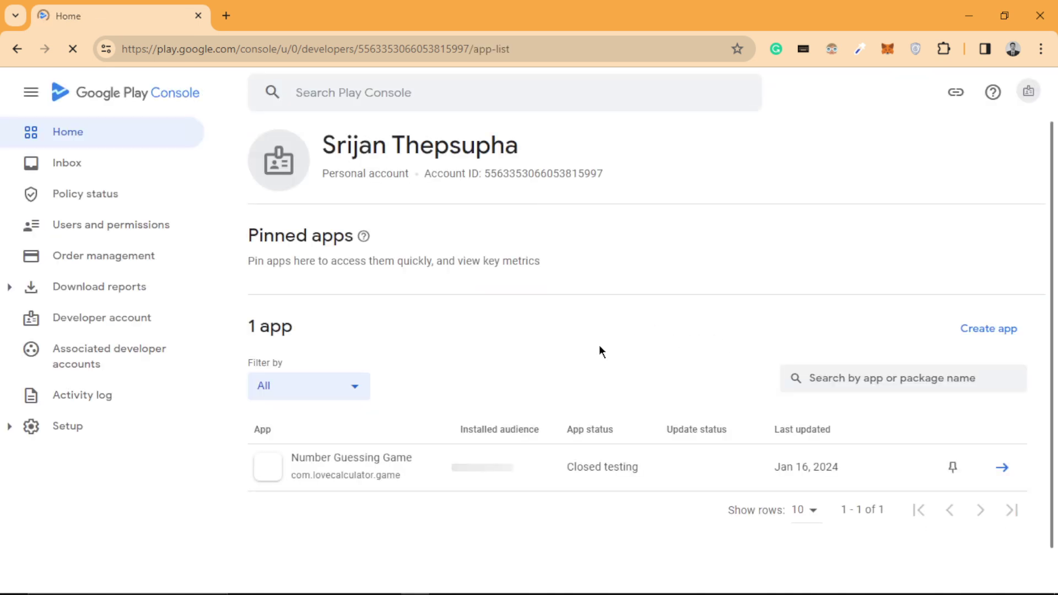
pyautogui.scroll(-1, 599, 347)
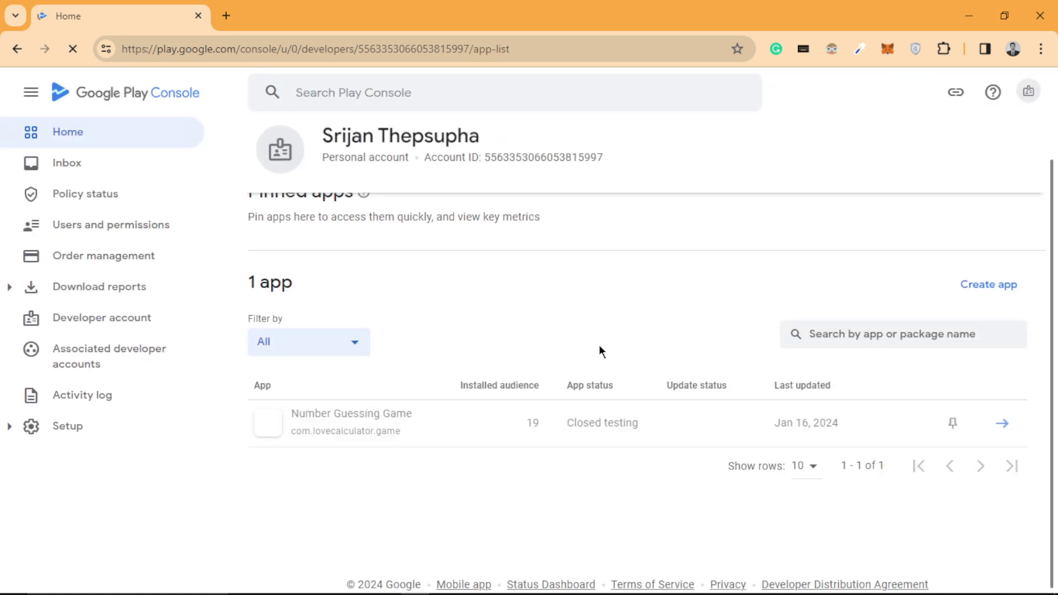
# Step: Open the Number Guessing Game dashboard to view its production-access checklist
pyautogui.click(1001, 422)
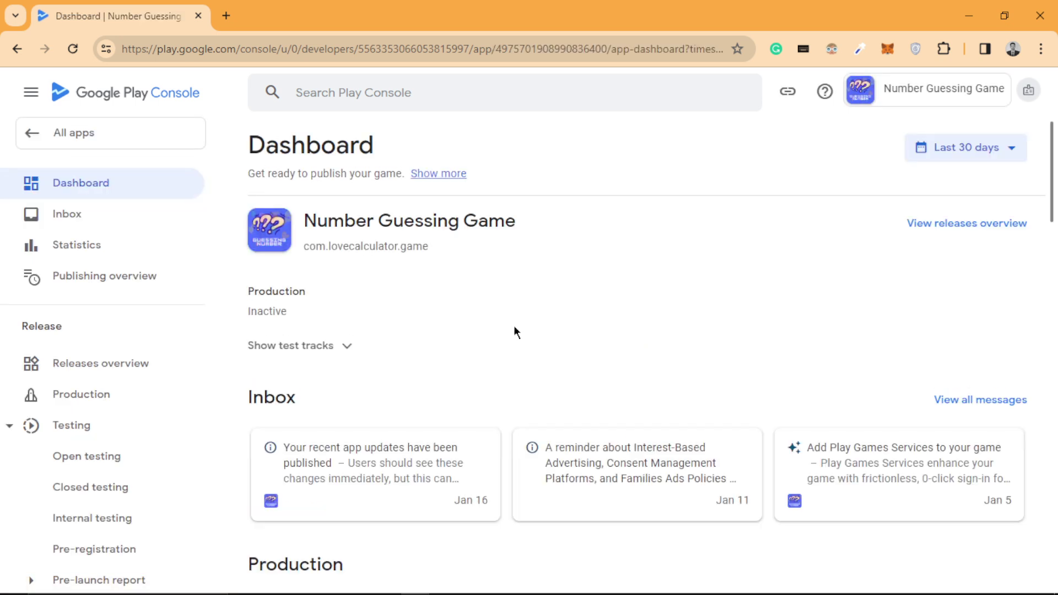
pyautogui.scroll(-2, 513, 326)
pyautogui.scroll(-1, 514, 331)
pyautogui.scroll(-2, 514, 331)
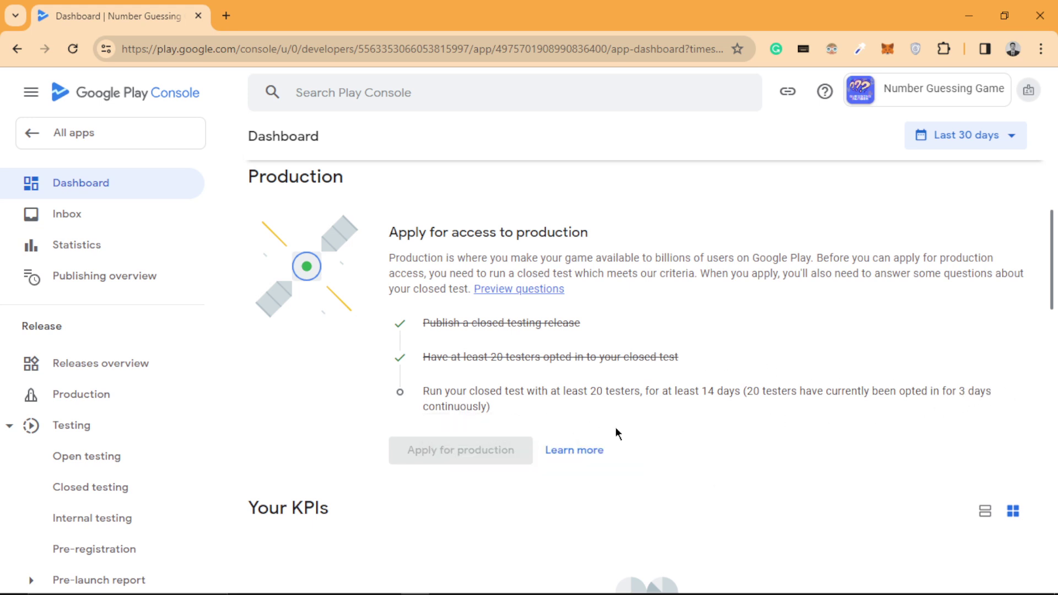
pyautogui.scroll(-2, 595, 422)
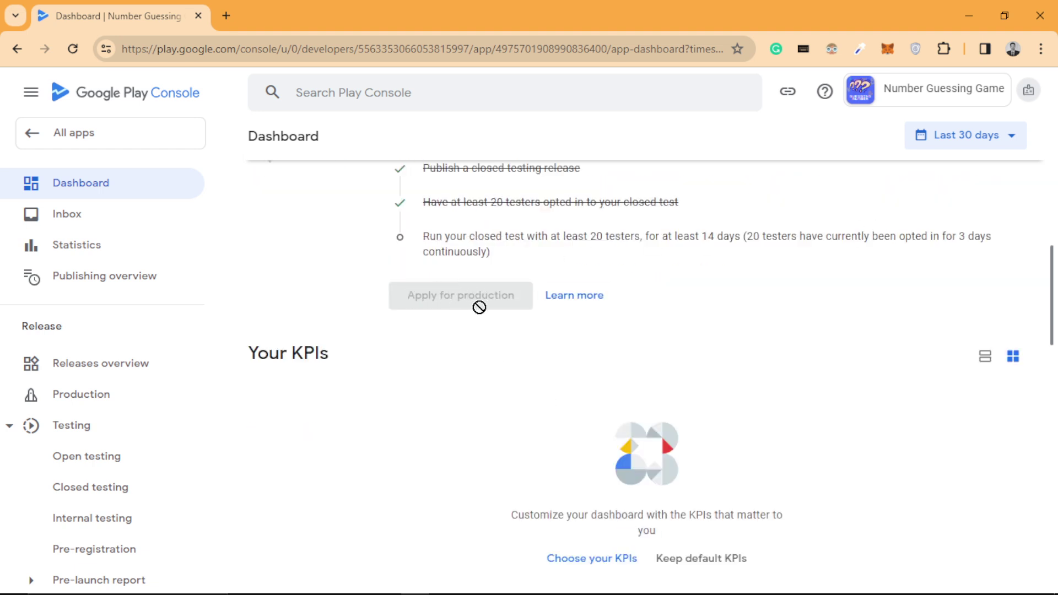
pyautogui.scroll(1, 470, 297)
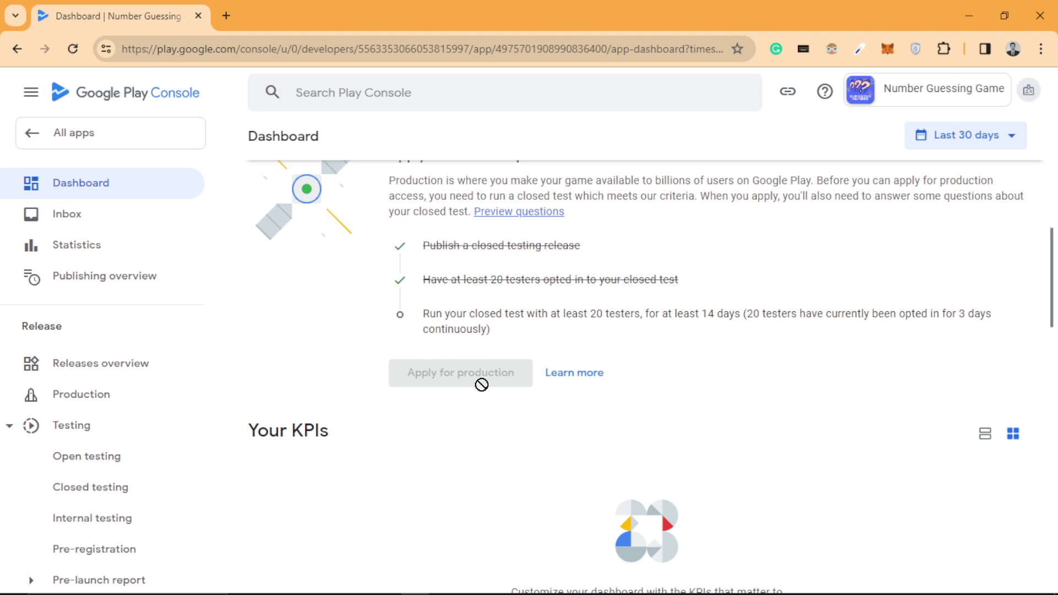
pyautogui.scroll(3, 454, 375)
pyautogui.scroll(3, 430, 362)
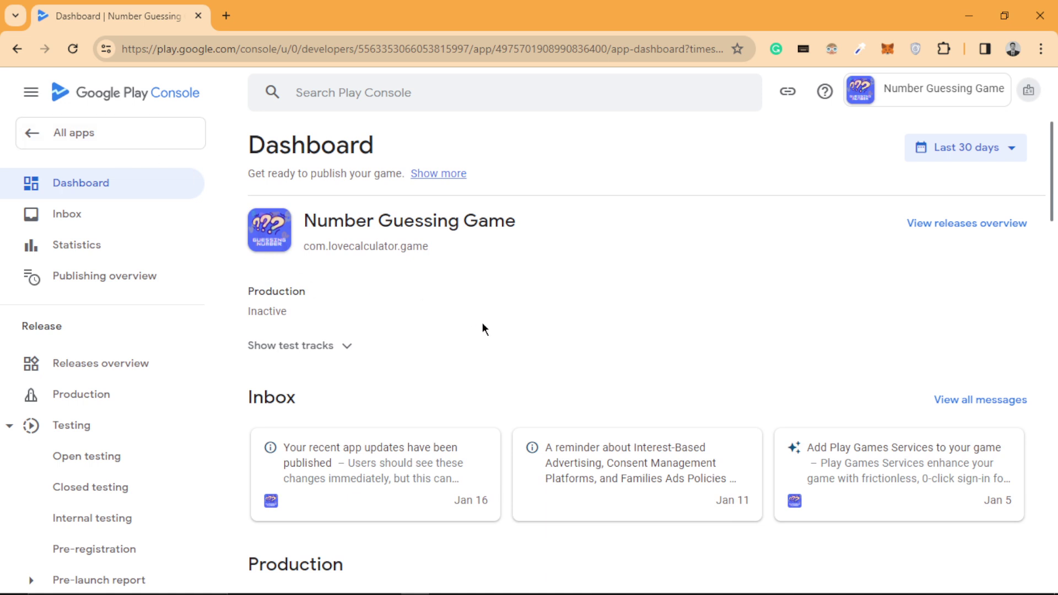
# Step: Show and hide Number Guessing Game's test track statuses, then select its title text twice
pyautogui.click(347, 346)
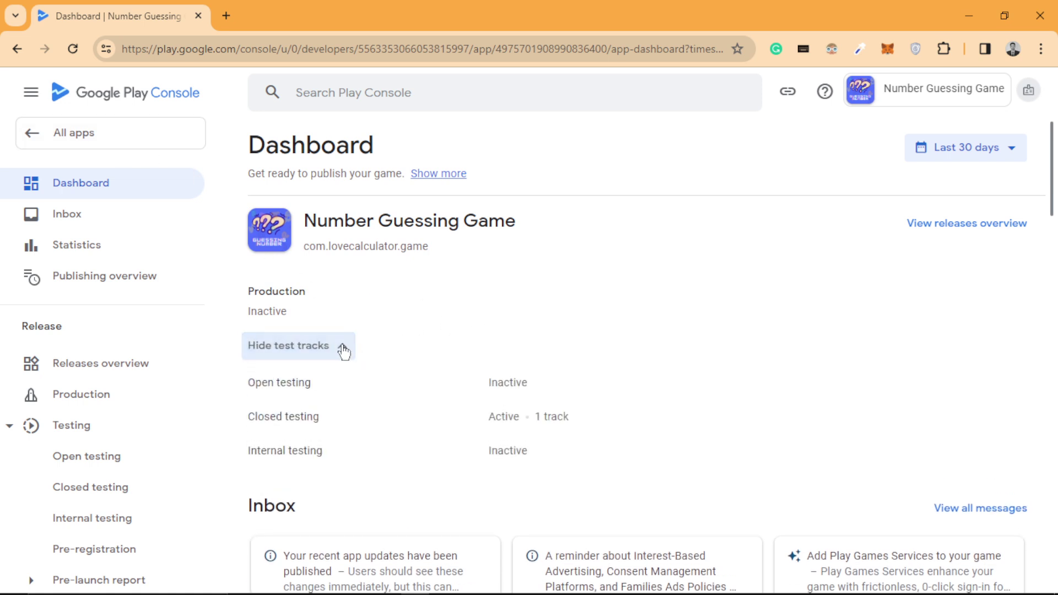
pyautogui.click(345, 347)
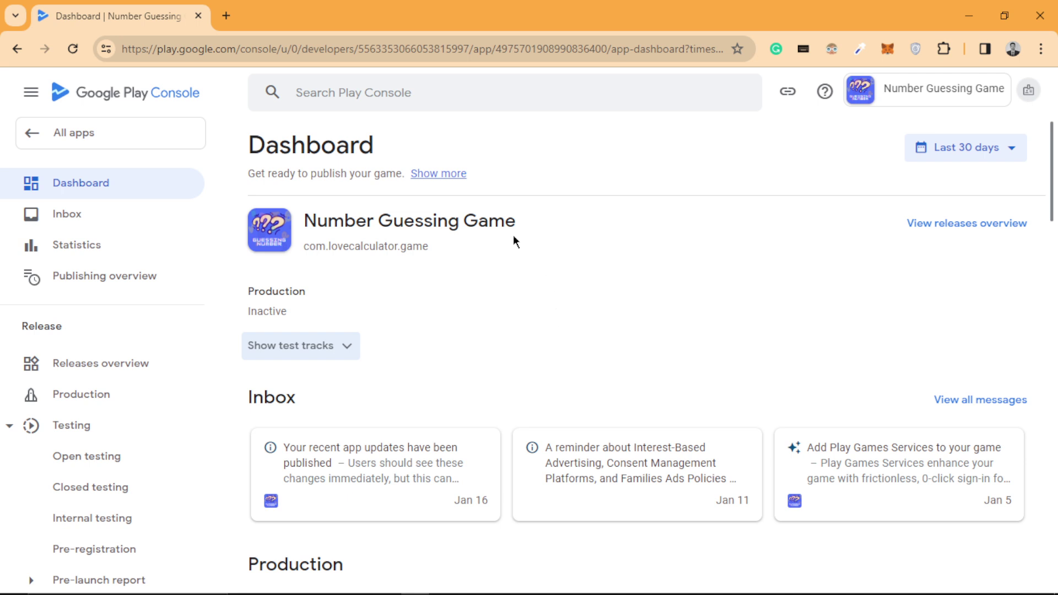
pyautogui.moveTo(304, 219); pyautogui.dragTo(656, 224)
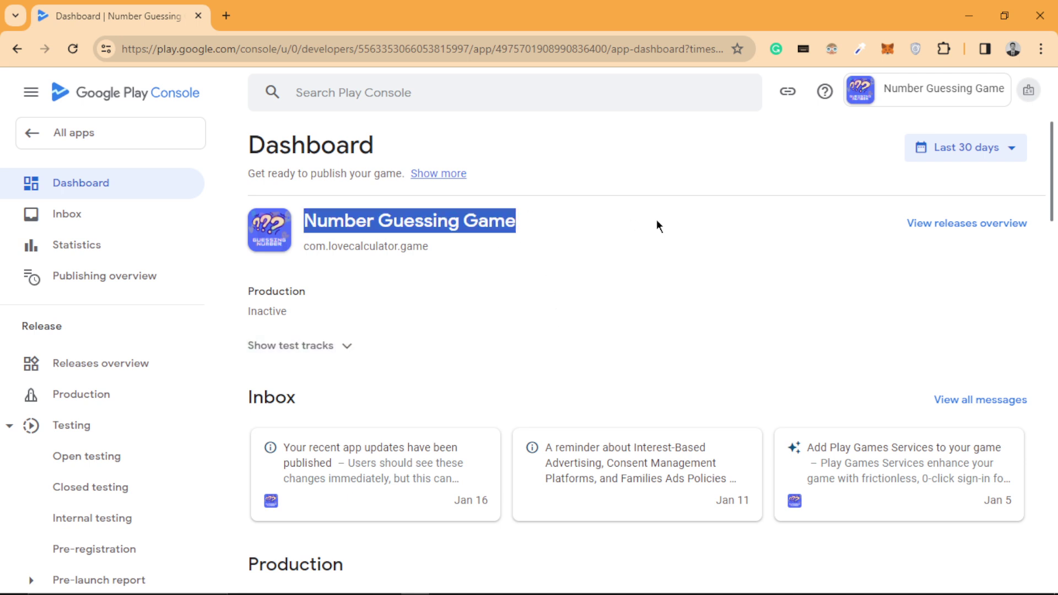
pyautogui.click(657, 225)
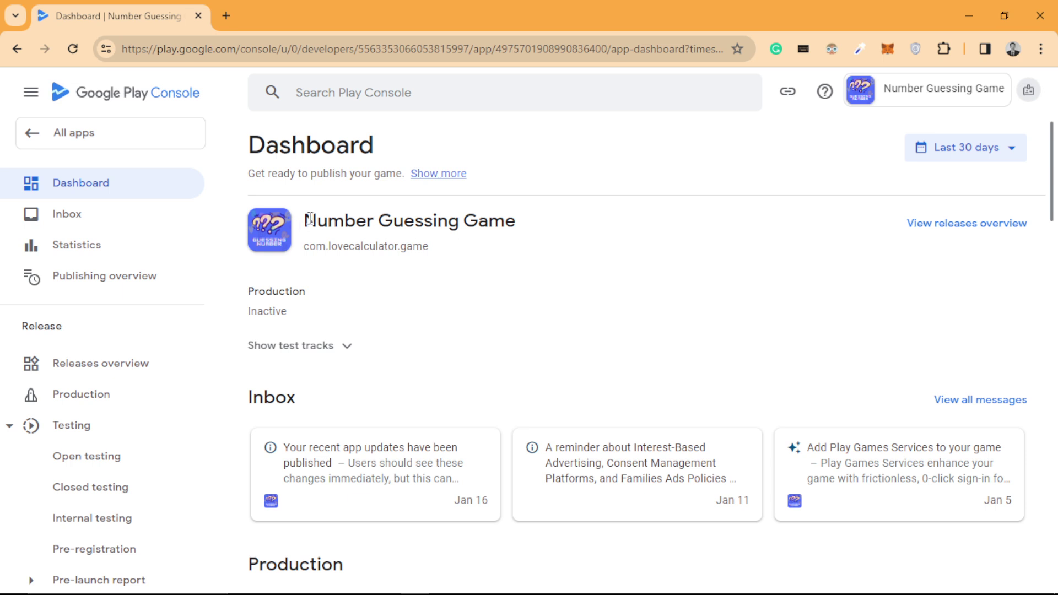
pyautogui.moveTo(304, 220); pyautogui.dragTo(519, 225)
pyautogui.click(523, 222)
pyautogui.scroll(-1, 532, 253)
# Step: Switch to the appfield.net developer account from the account list
pyautogui.click(1027, 93)
pyautogui.scroll(-3, 893, 295)
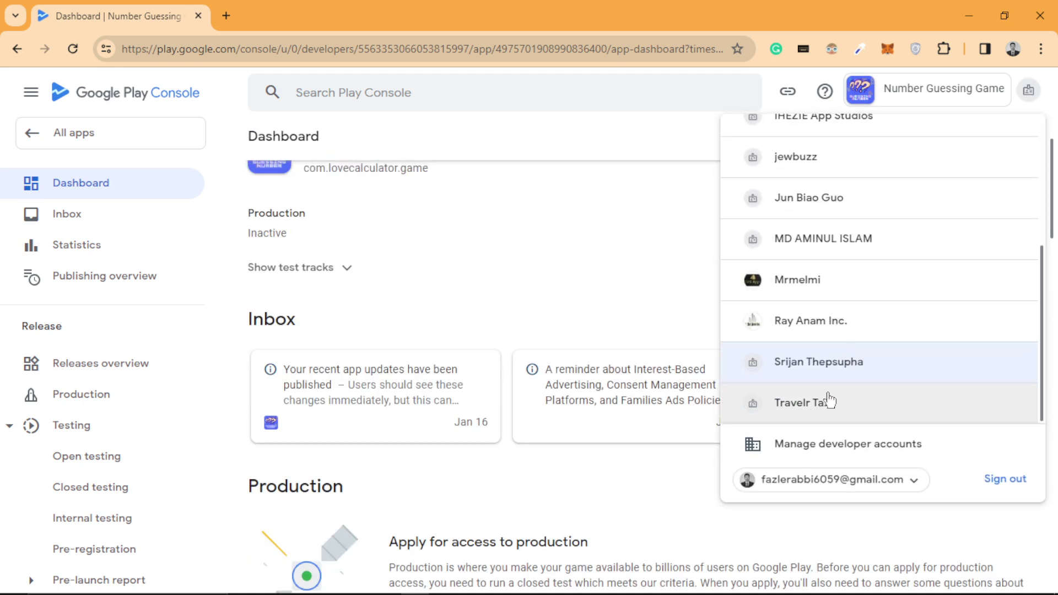
pyautogui.scroll(2, 827, 299)
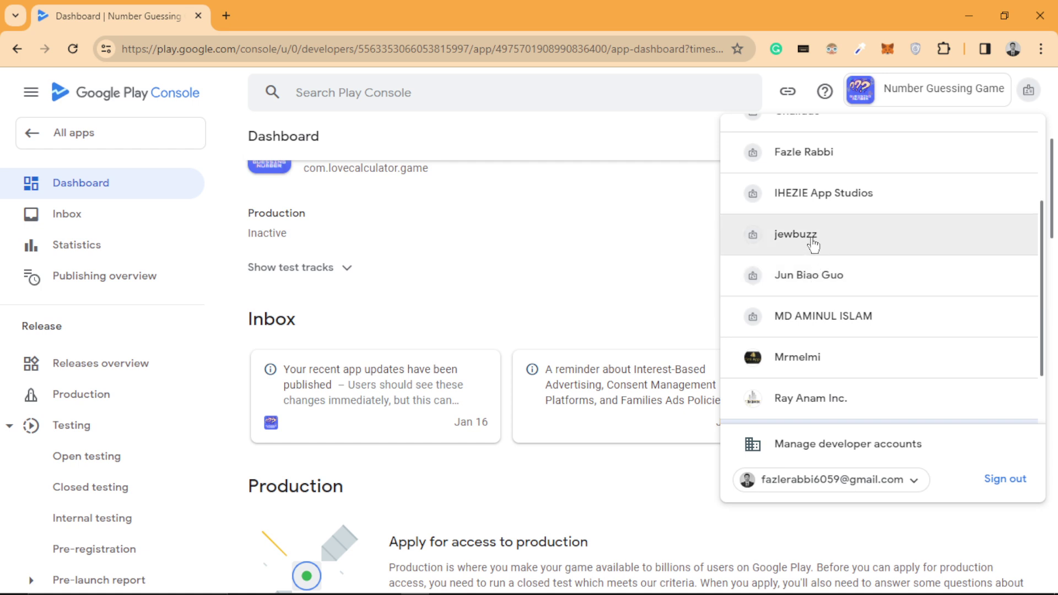
pyautogui.scroll(3, 802, 239)
pyautogui.click(805, 174)
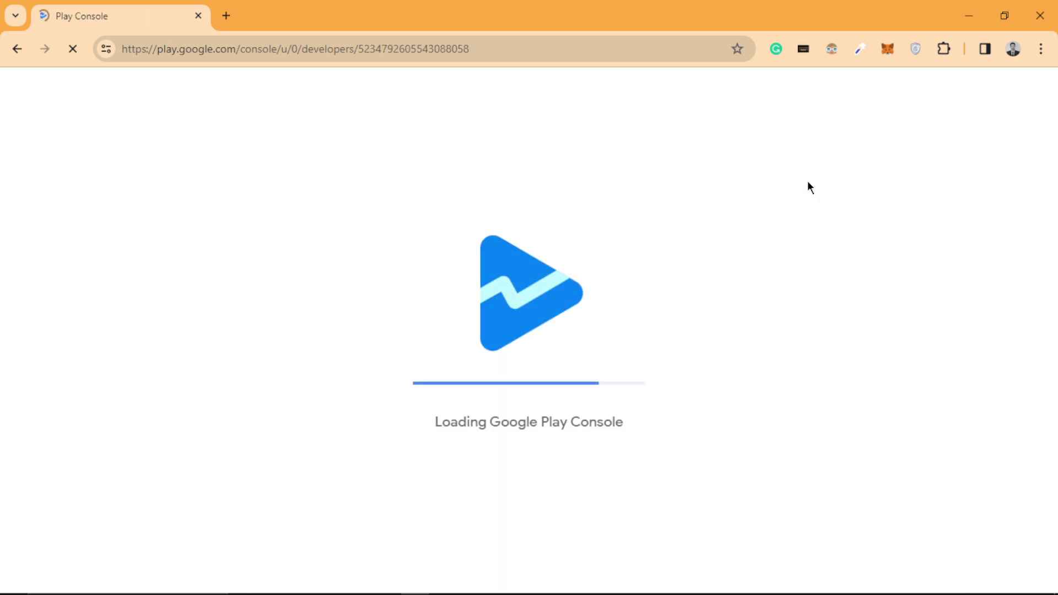
pyautogui.scroll(-2, 512, 357)
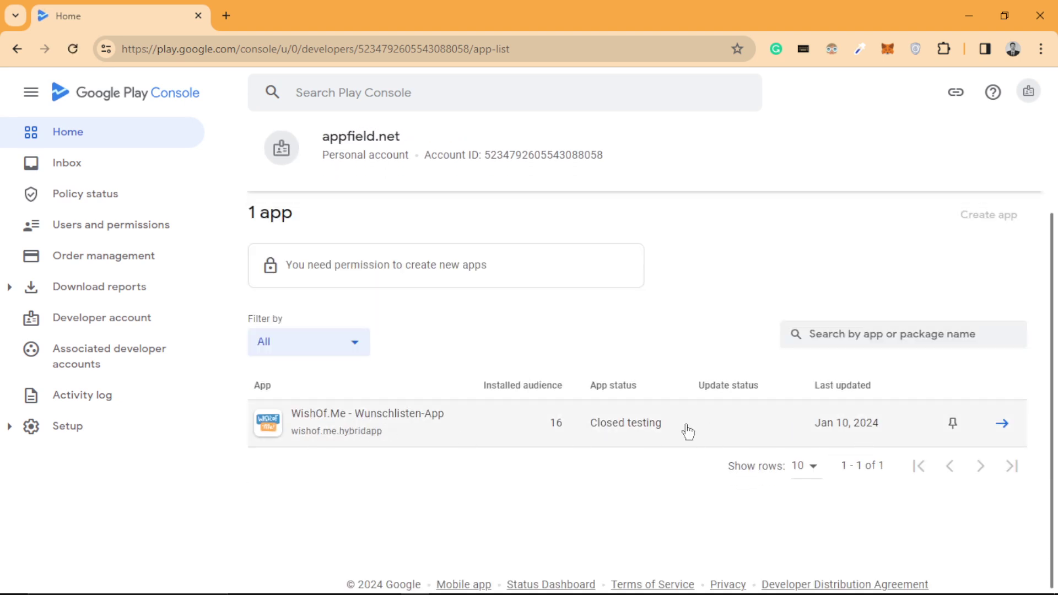
pyautogui.click(816, 426)
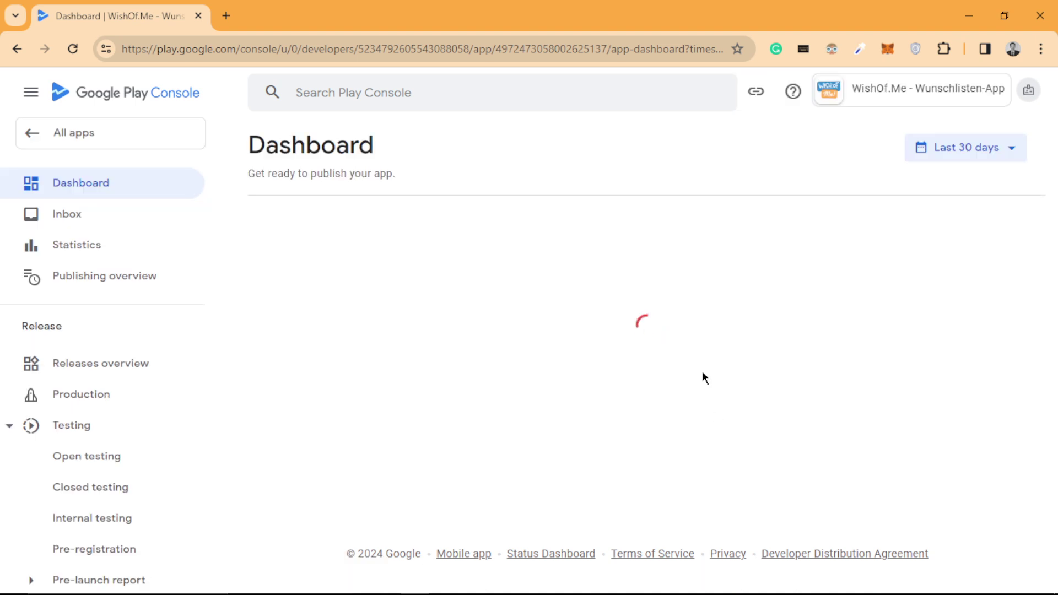
pyautogui.scroll(-2, 702, 377)
pyautogui.scroll(-2, 702, 378)
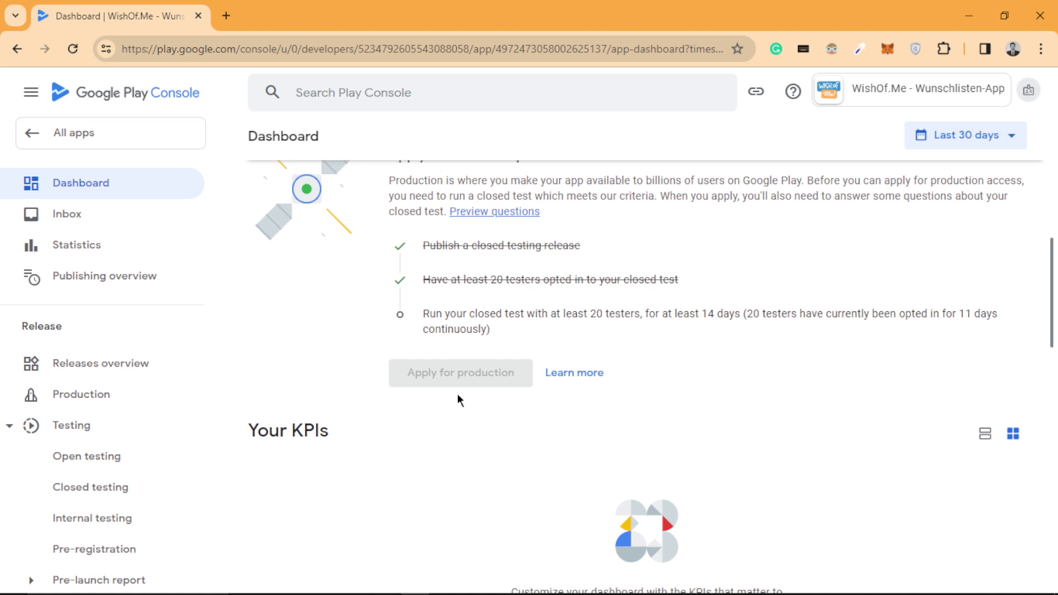
pyautogui.scroll(2, 466, 378)
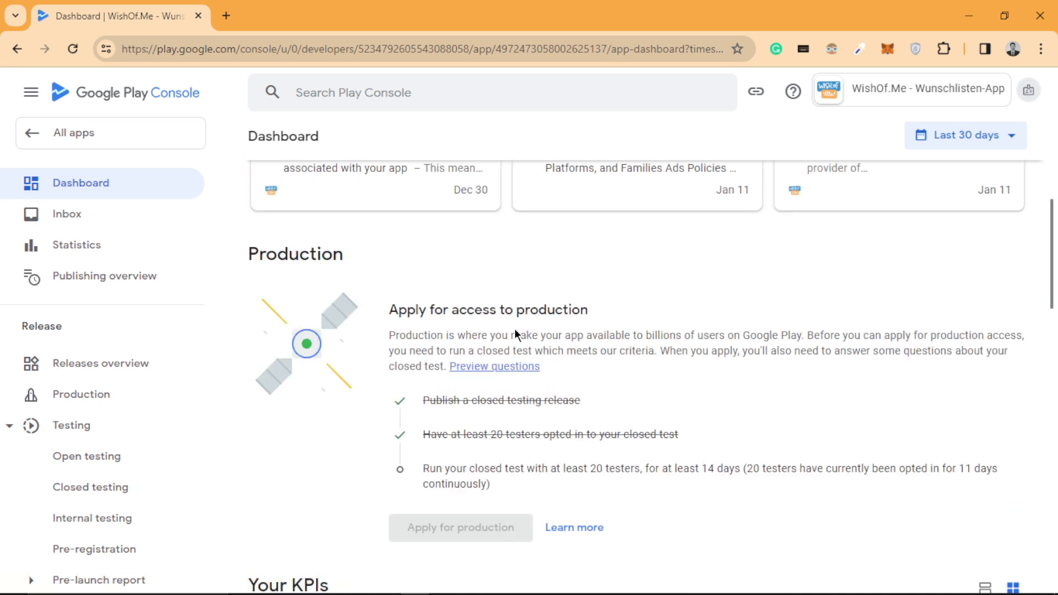
pyautogui.click(87, 132)
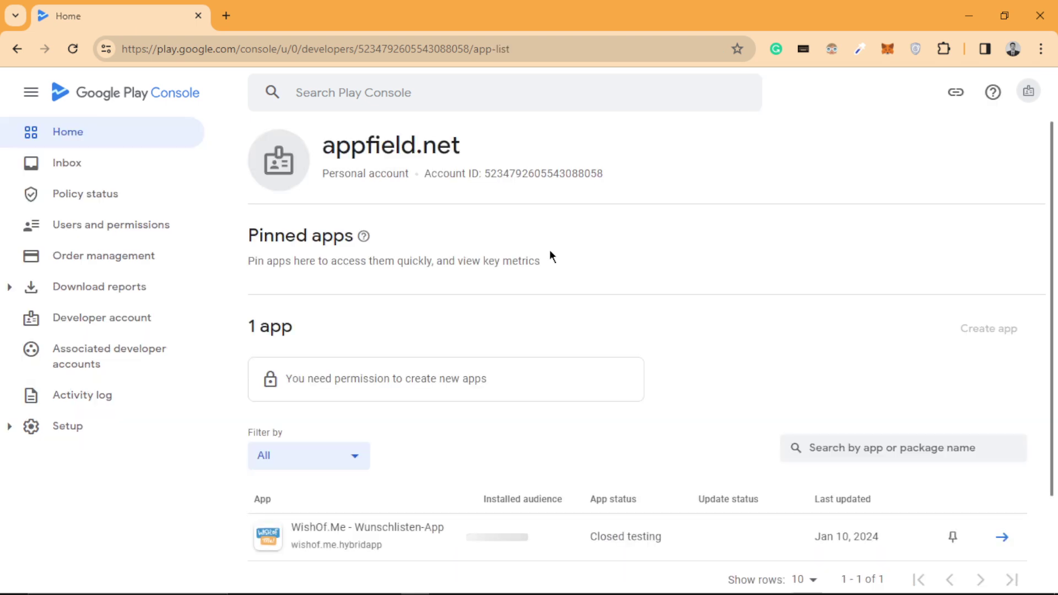
pyautogui.scroll(-2, 559, 284)
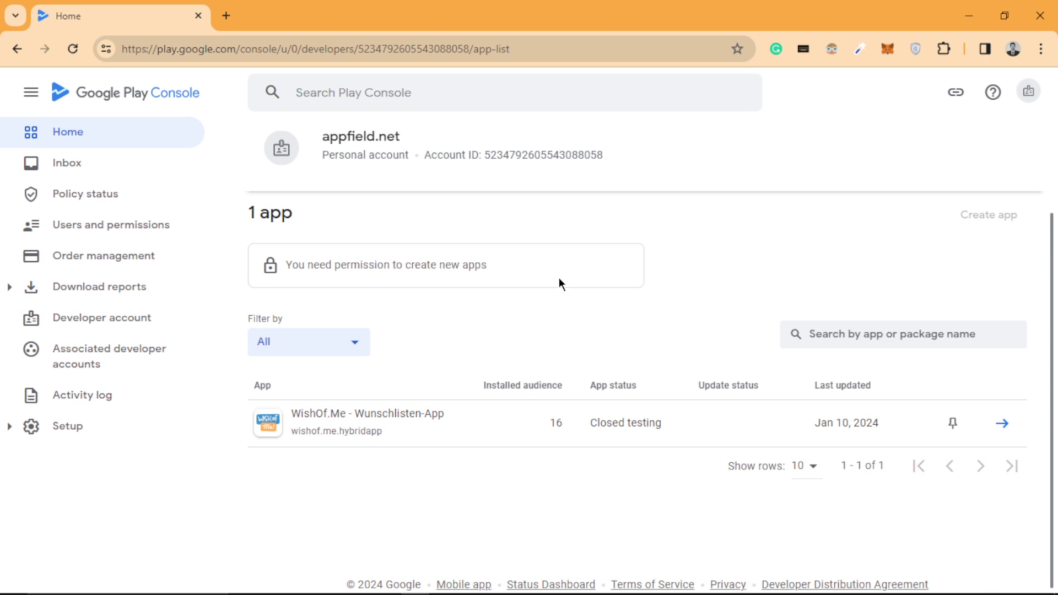
pyautogui.scroll(1, 559, 283)
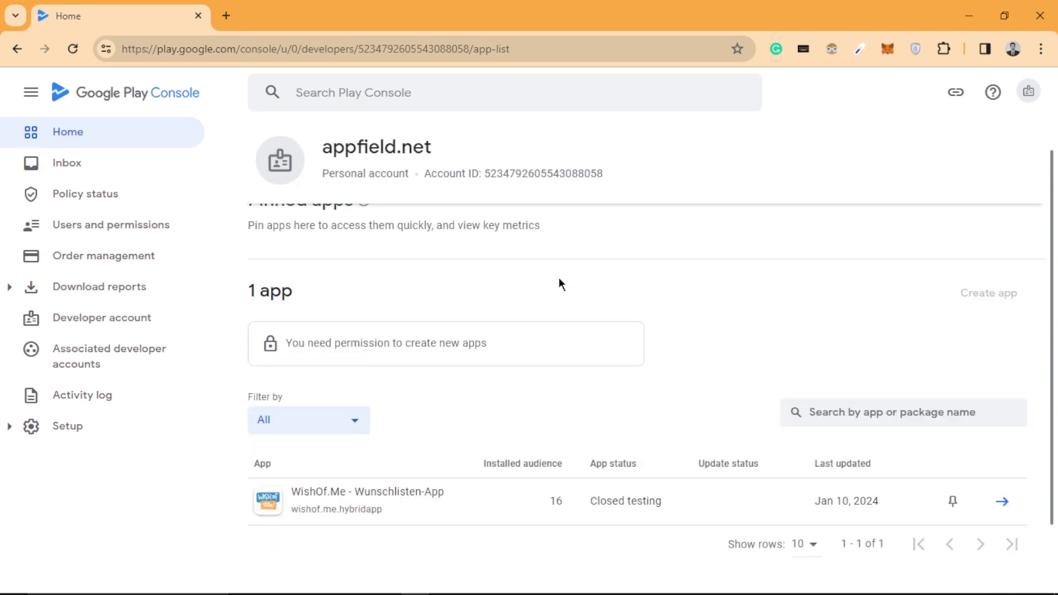
pyautogui.scroll(-1, 559, 284)
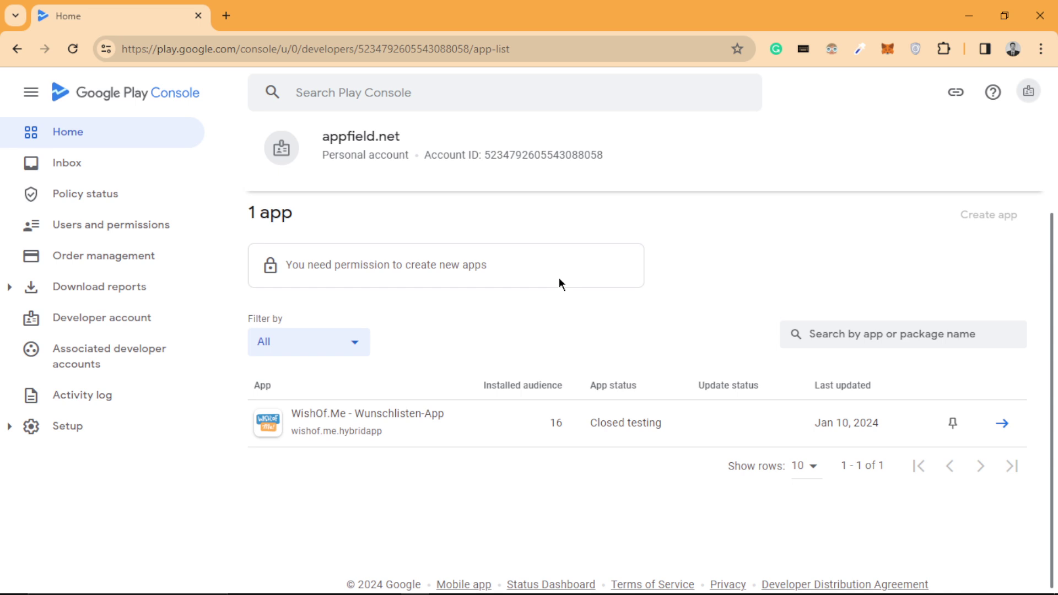